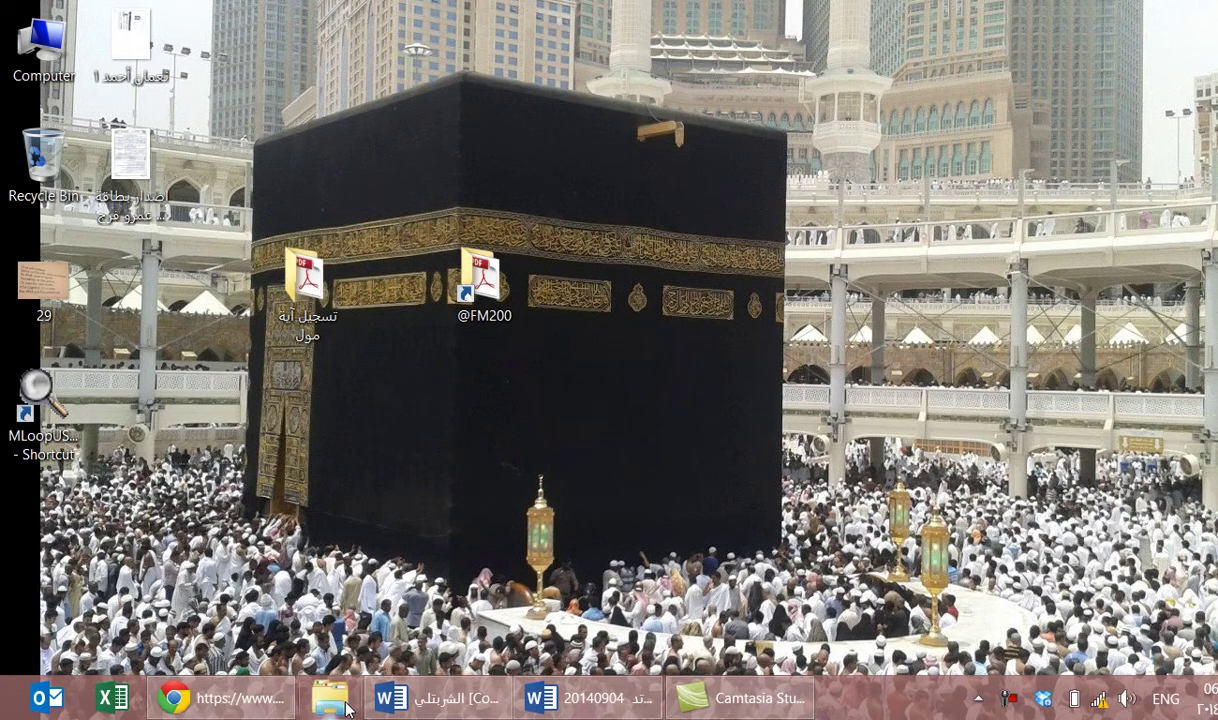
View the list of available Wi-Fi networks and close it again.
{"action": "mouse_move", "coordinate": [540, 698]}
{"action": "left_click", "coordinate": [1122, 700]}
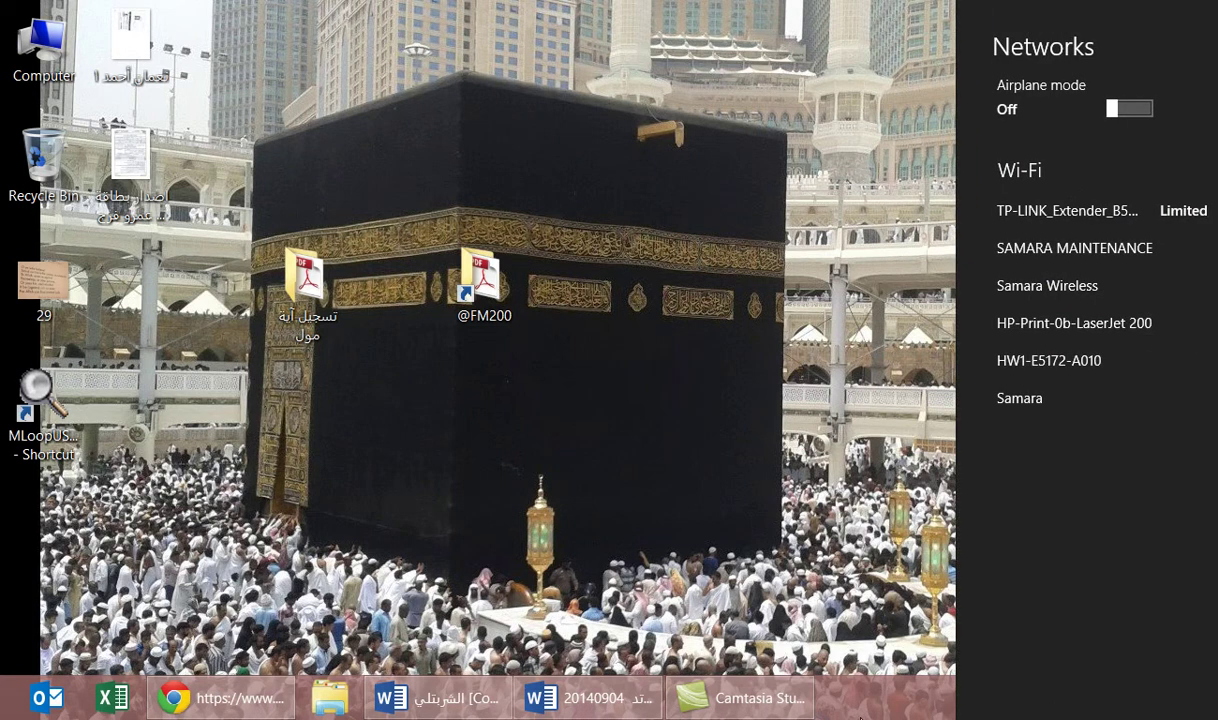
{"action": "left_click", "coordinate": [862, 715]}
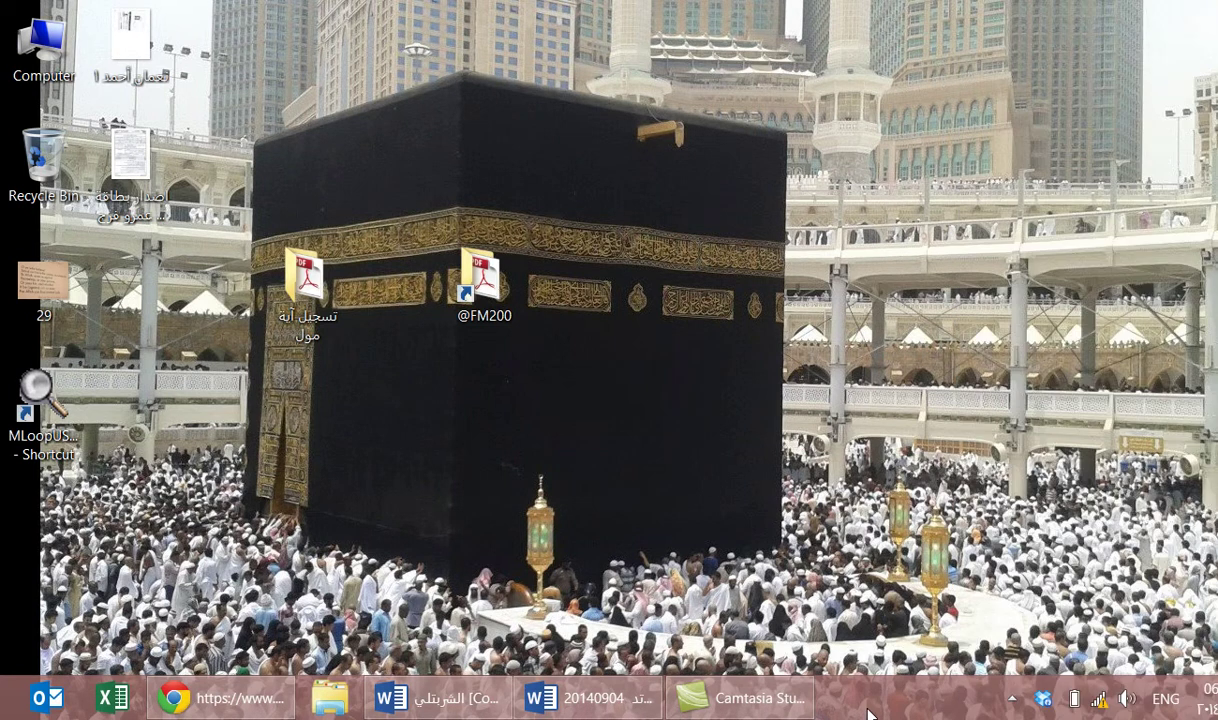
Open the Wi-Fi adapter's status from the adapter settings of the Network and Sharing Center.
{"action": "right_click", "coordinate": [1100, 703]}
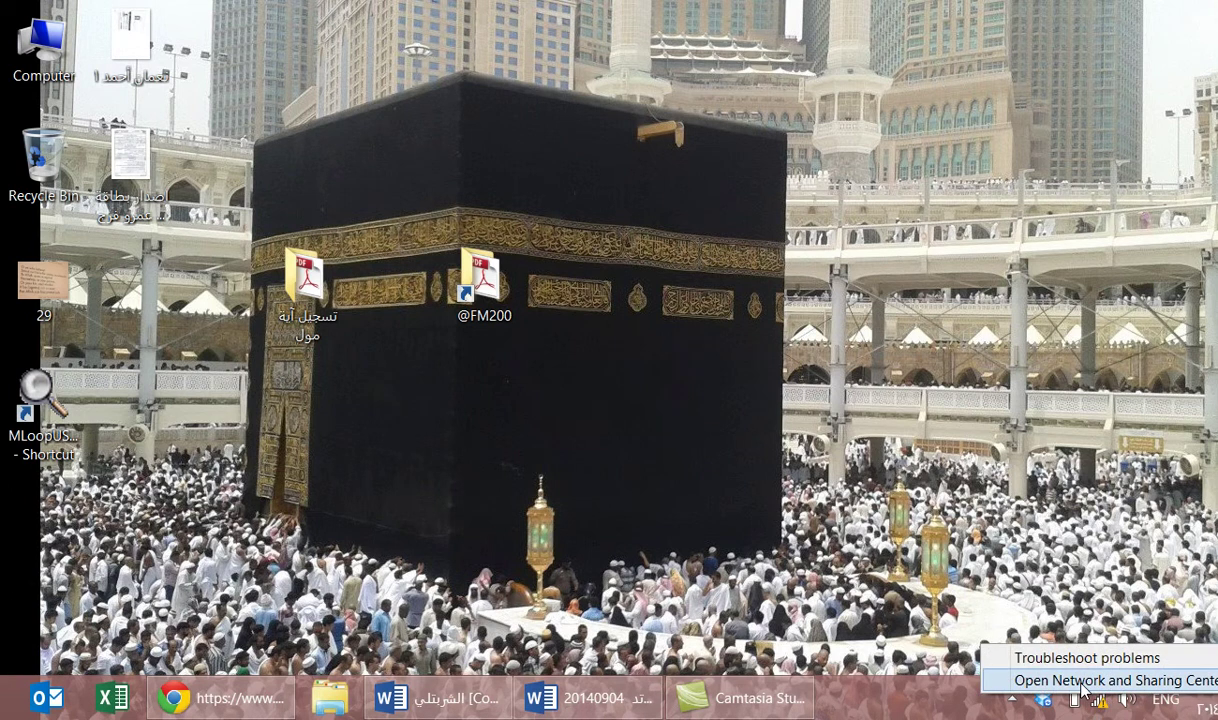
{"action": "left_click", "coordinate": [1110, 680]}
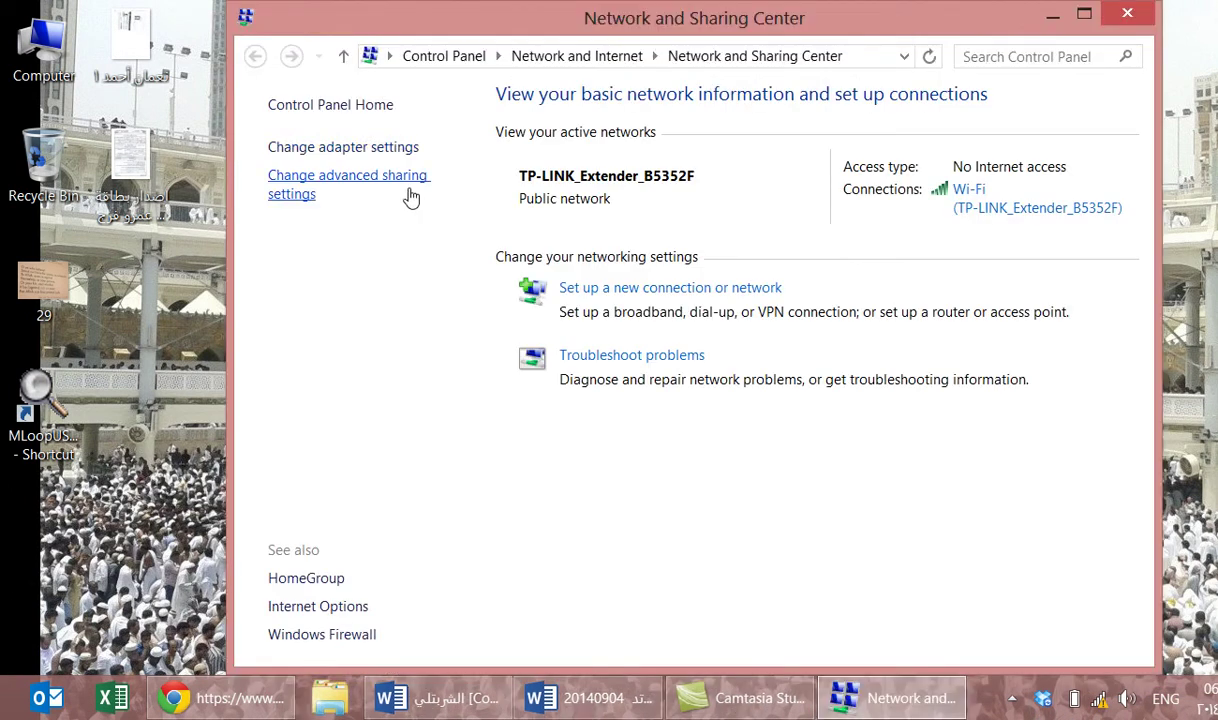
{"action": "left_click", "coordinate": [341, 150]}
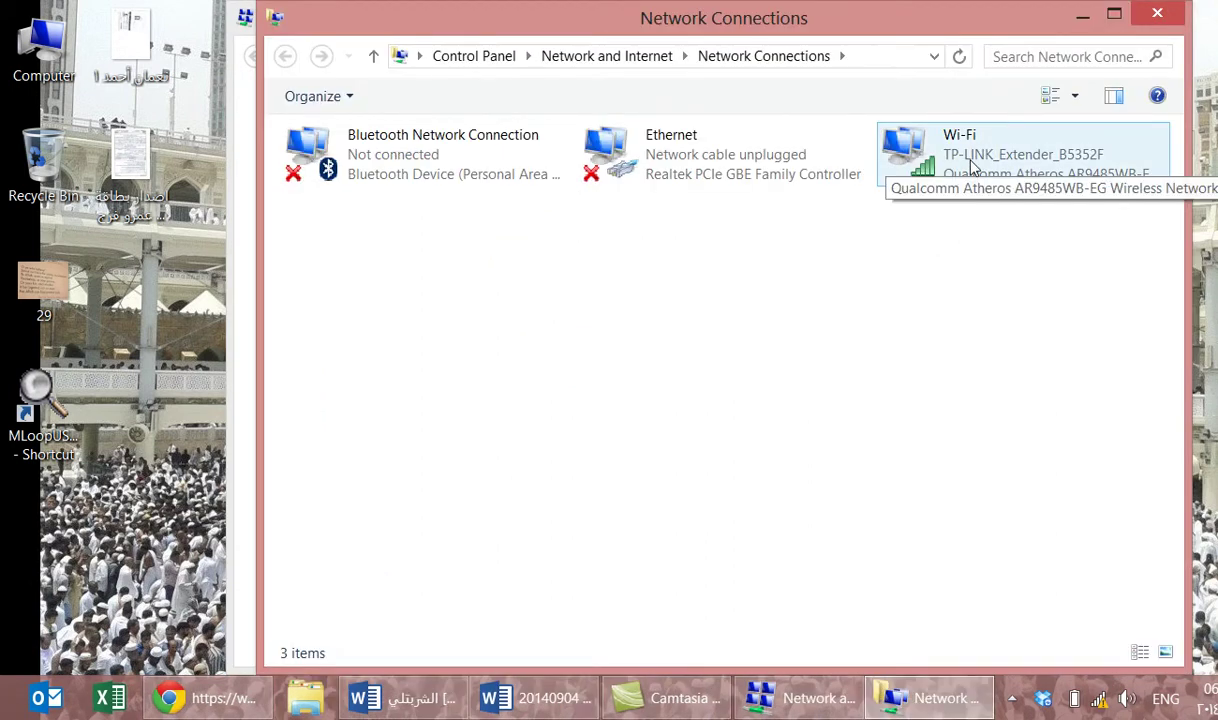
{"action": "left_click", "coordinate": [975, 162]}
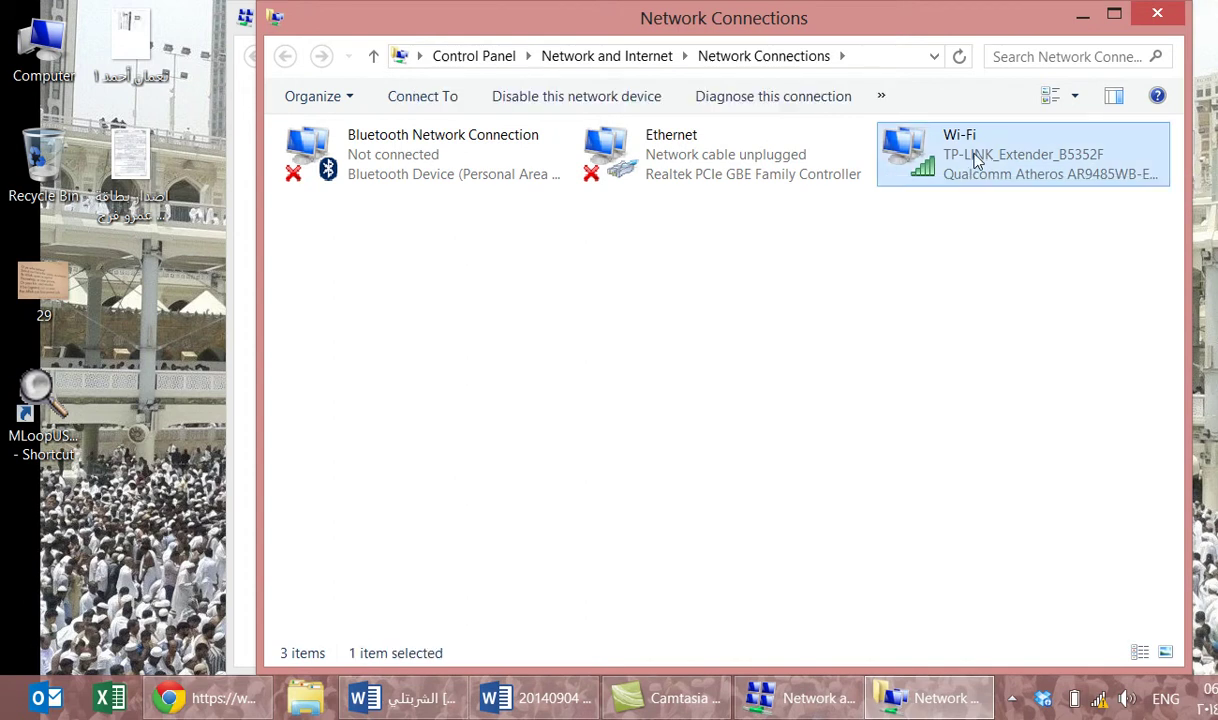
{"action": "double_click", "coordinate": [976, 161]}
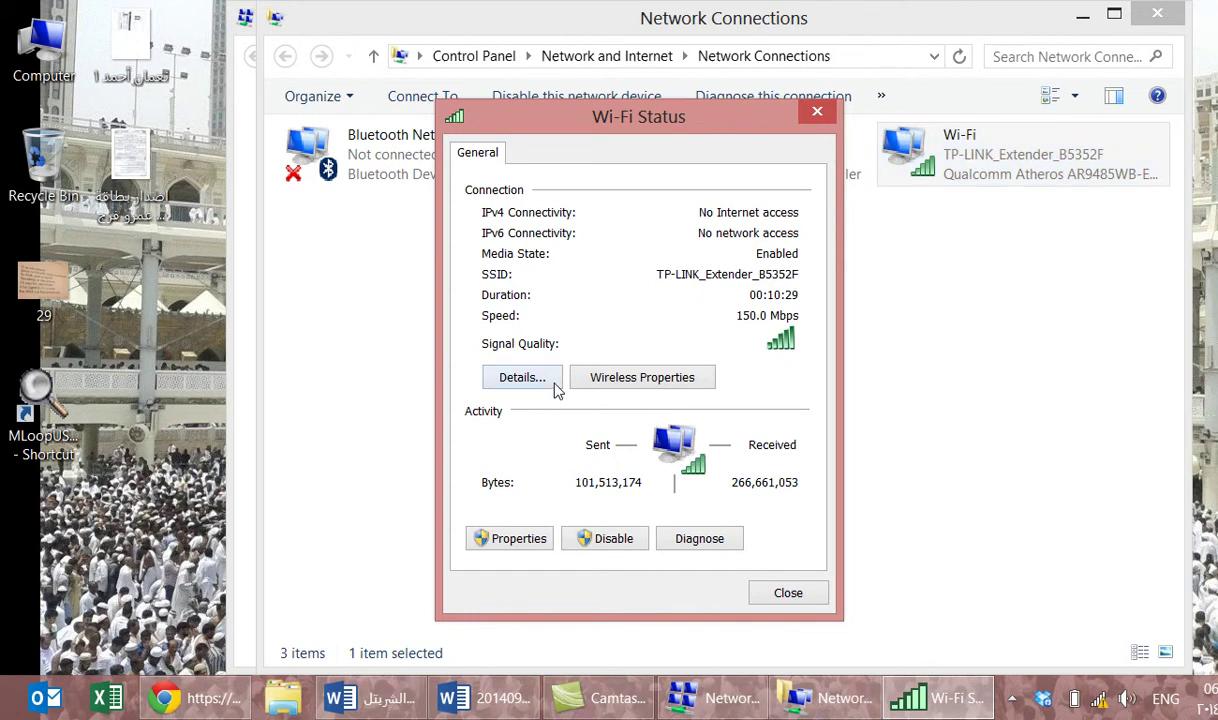
Examine the IPv4 address and IPv4 default gateway in the Wi-Fi connection's details.
{"action": "left_click", "coordinate": [524, 372]}
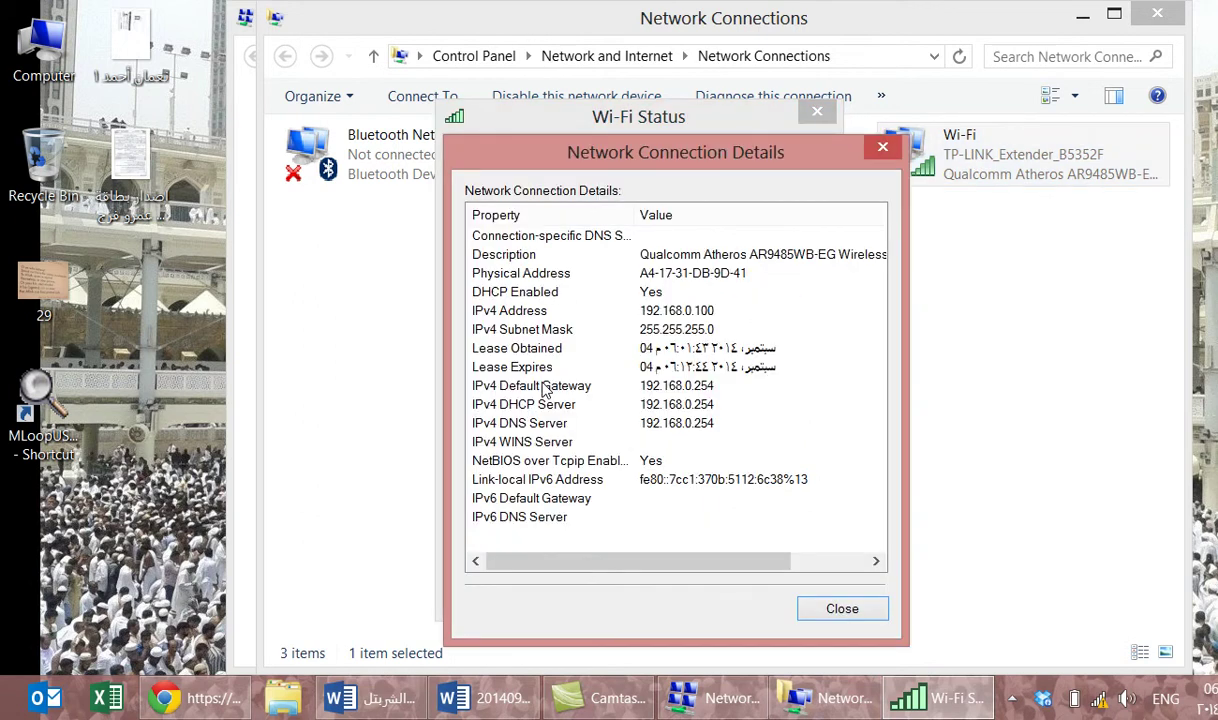
{"action": "left_click", "coordinate": [708, 312]}
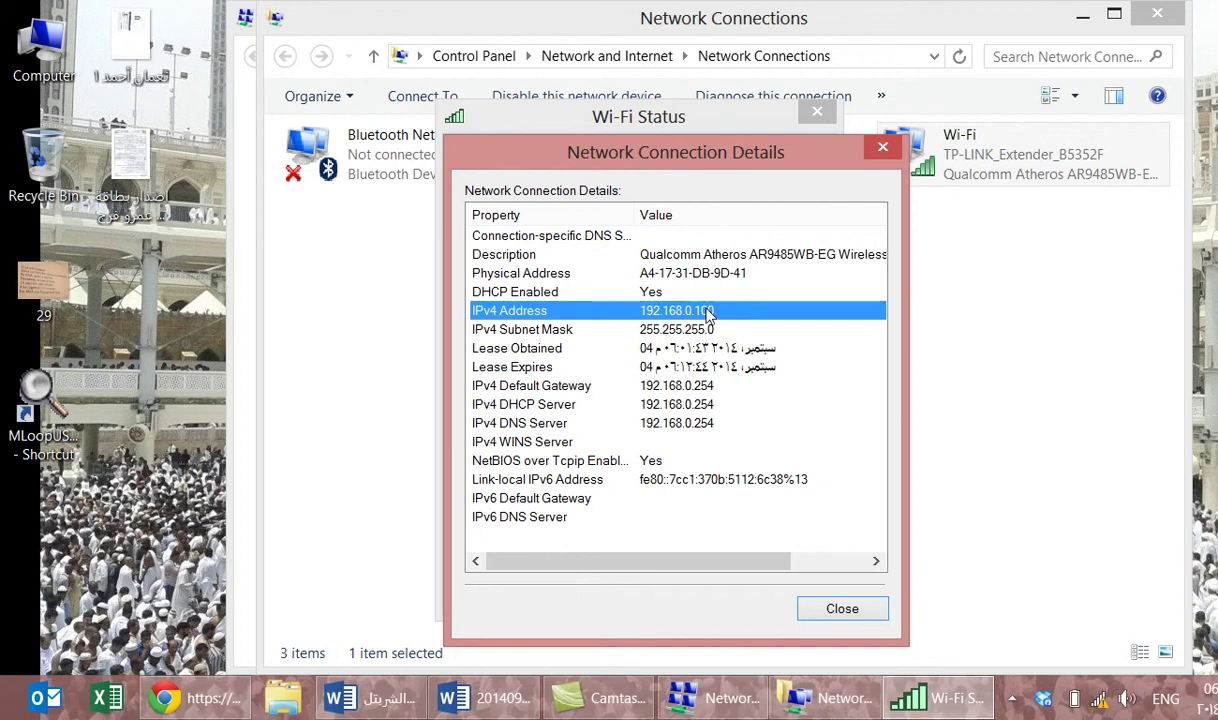
{"action": "left_click", "coordinate": [646, 379]}
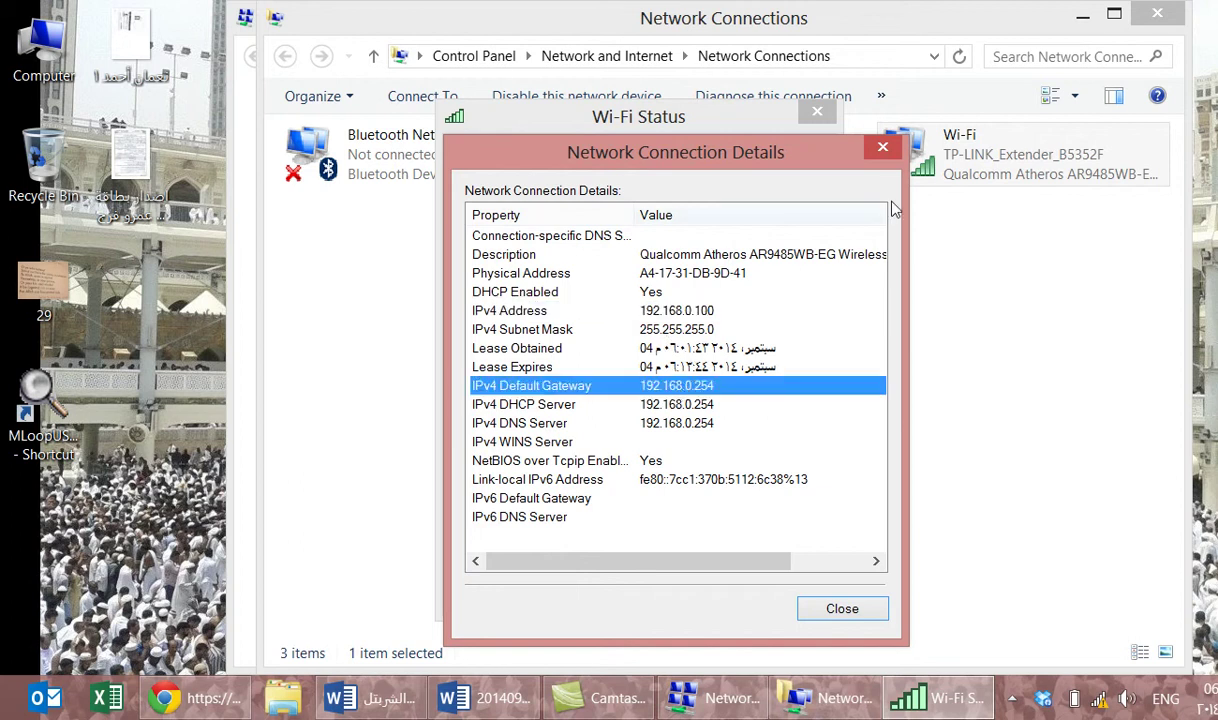
Close the connection details, the Wi-Fi status and both network windows.
{"action": "key", "text": "Escape"}
{"action": "key", "text": "Escape"}
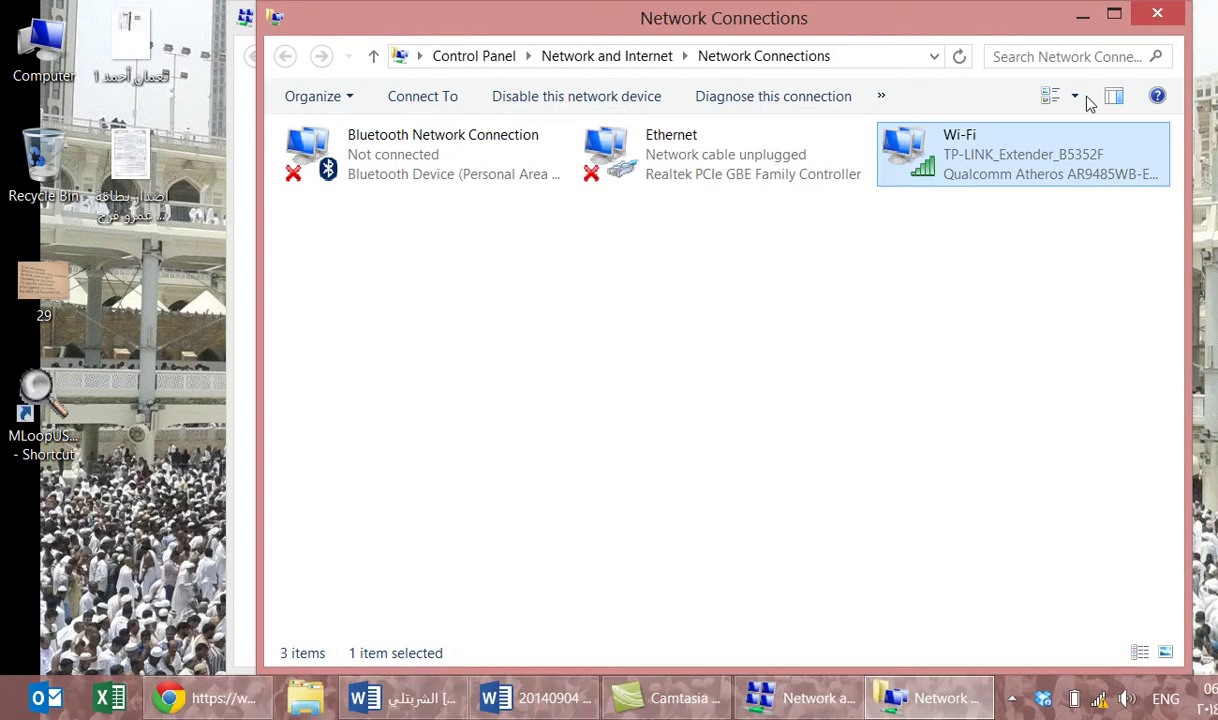
{"action": "left_click", "coordinate": [1150, 18]}
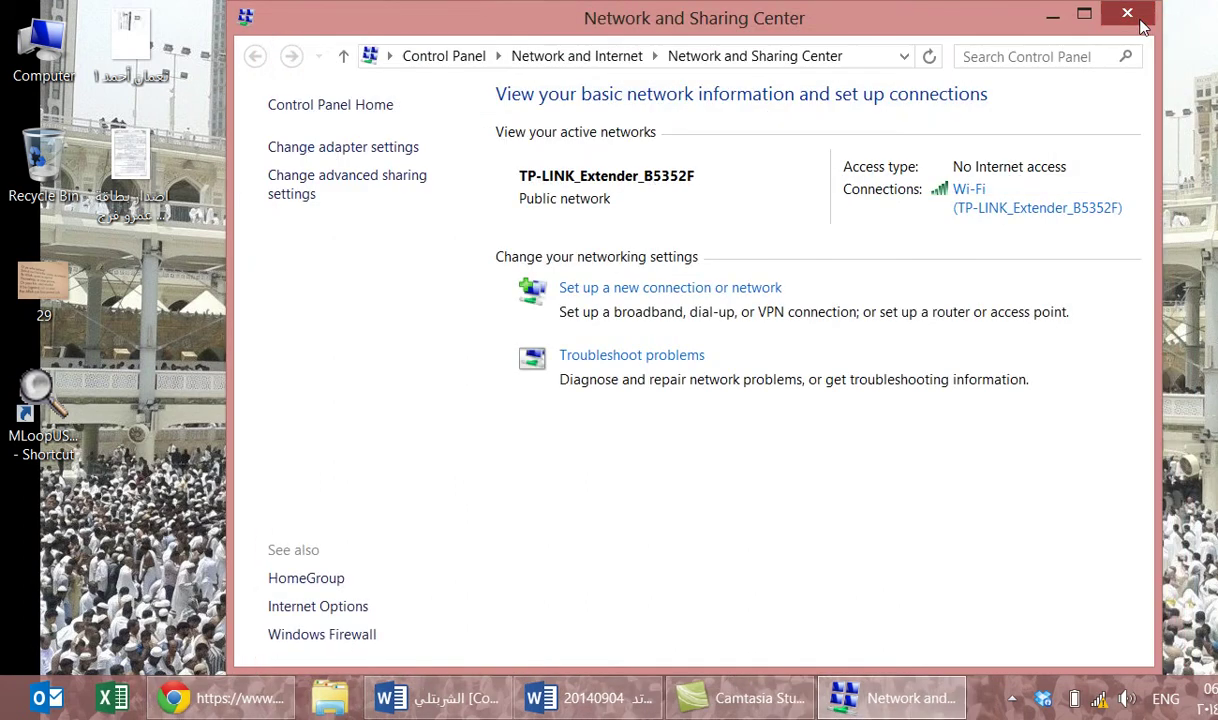
{"action": "left_click", "coordinate": [1128, 15]}
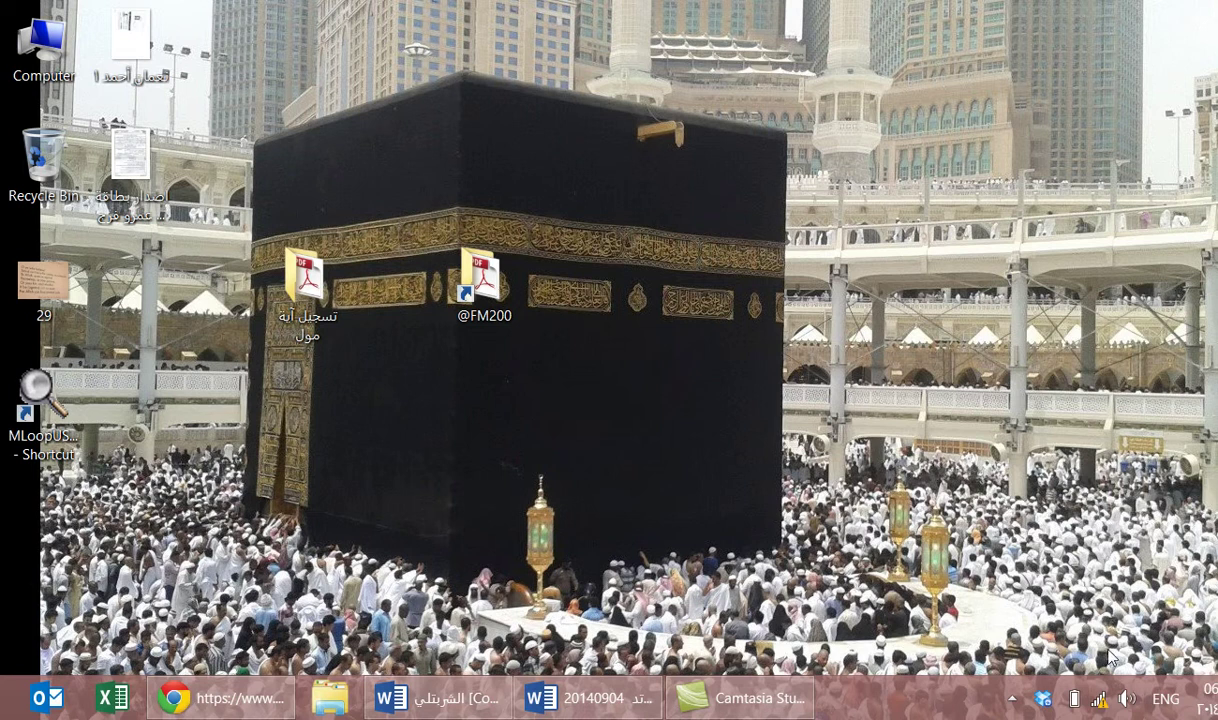
Reopen the Wi-Fi adapter's connection details through the Network and Sharing Center's adapter settings.
{"action": "right_click", "coordinate": [1101, 700]}
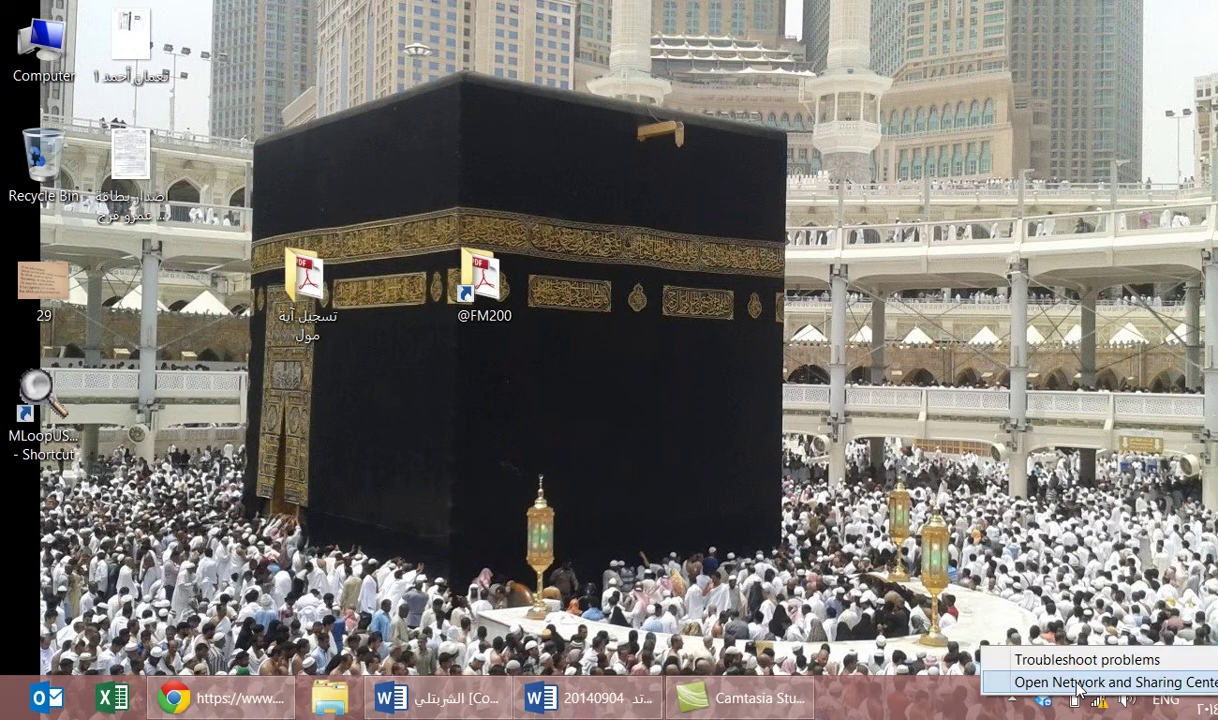
{"action": "left_click", "coordinate": [1078, 683]}
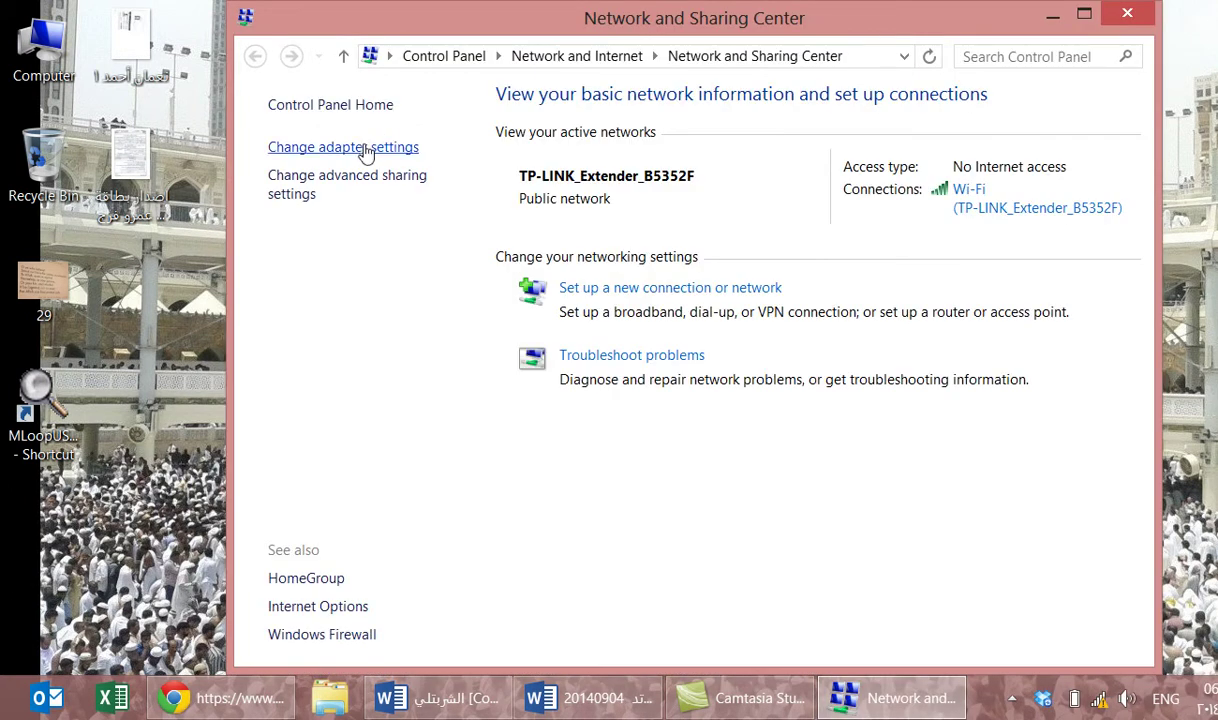
{"action": "left_click", "coordinate": [368, 150]}
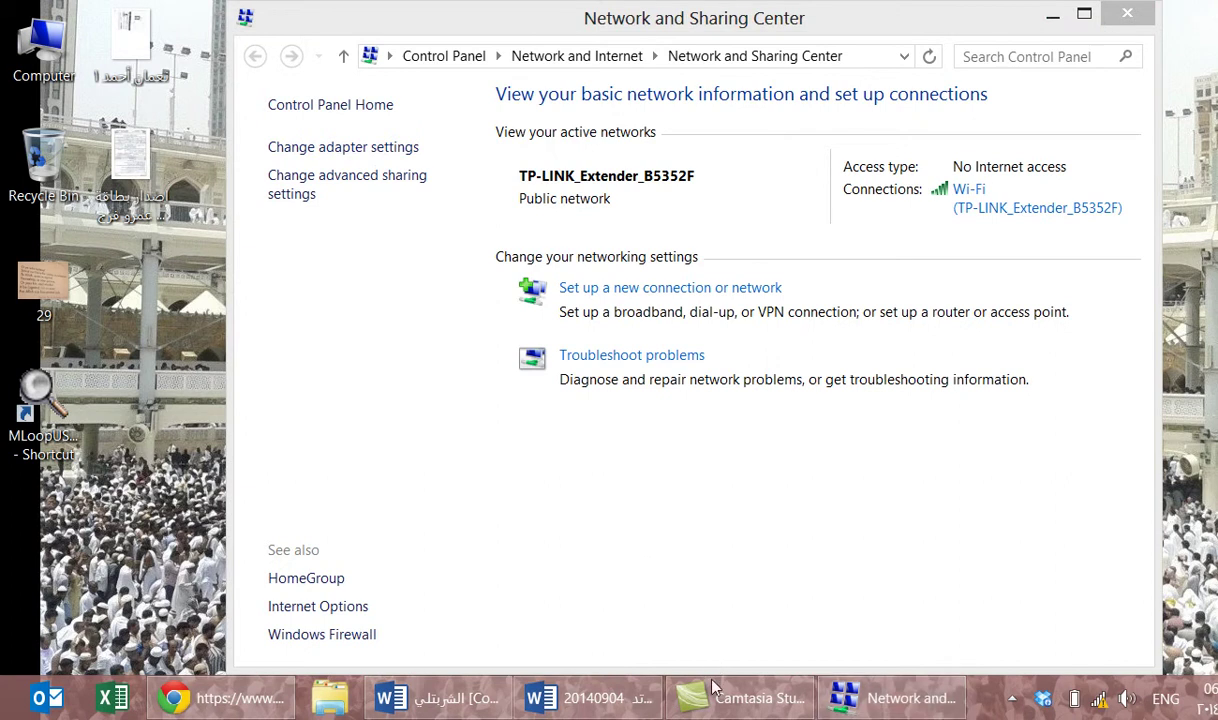
{"action": "left_click", "coordinate": [1012, 698]}
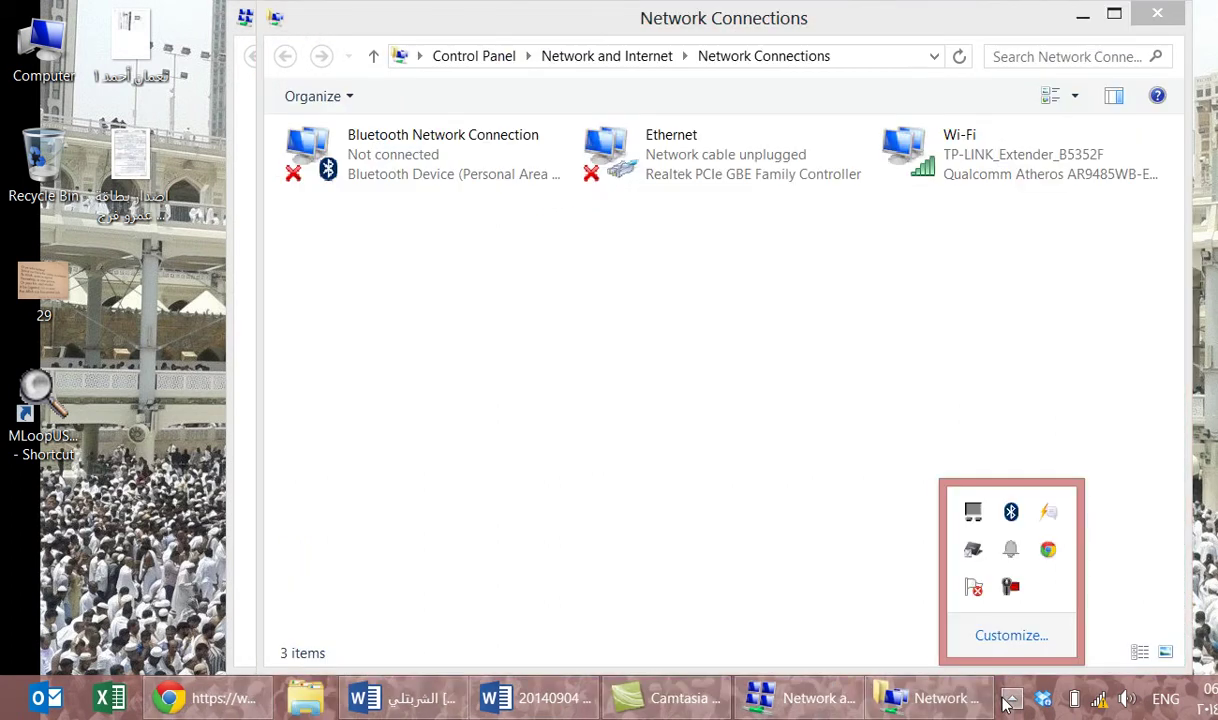
{"action": "left_click", "coordinate": [766, 511]}
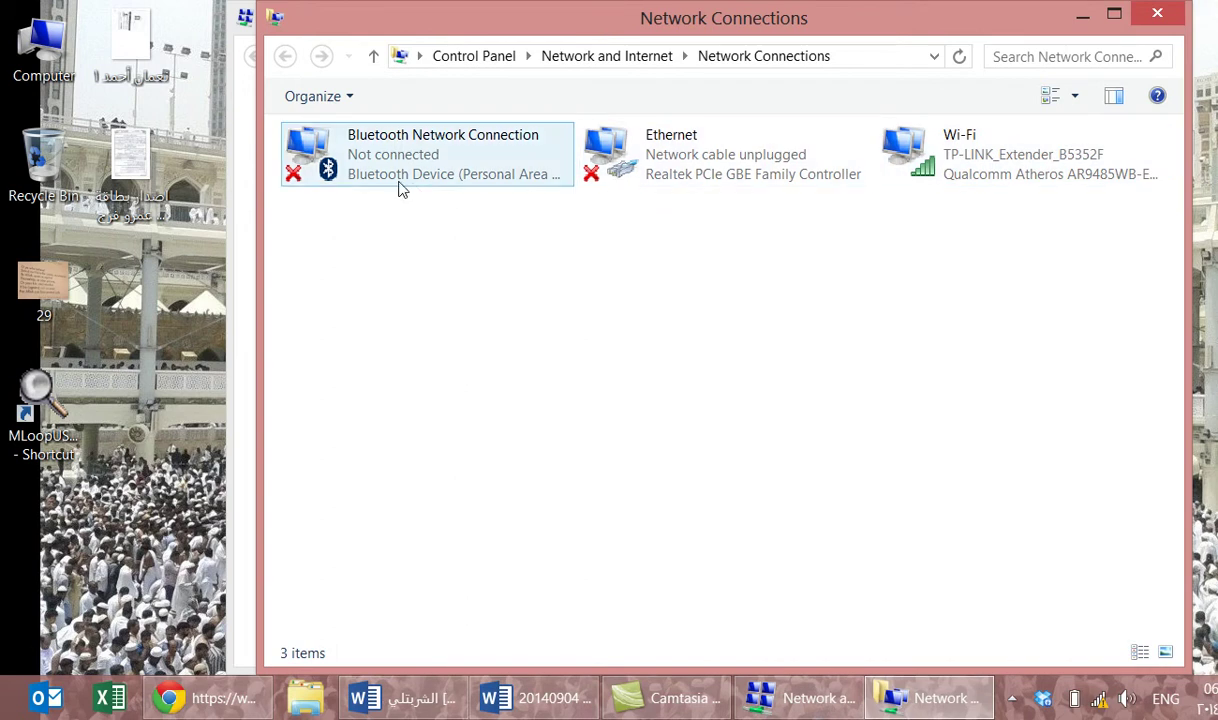
{"action": "double_click", "coordinate": [946, 152]}
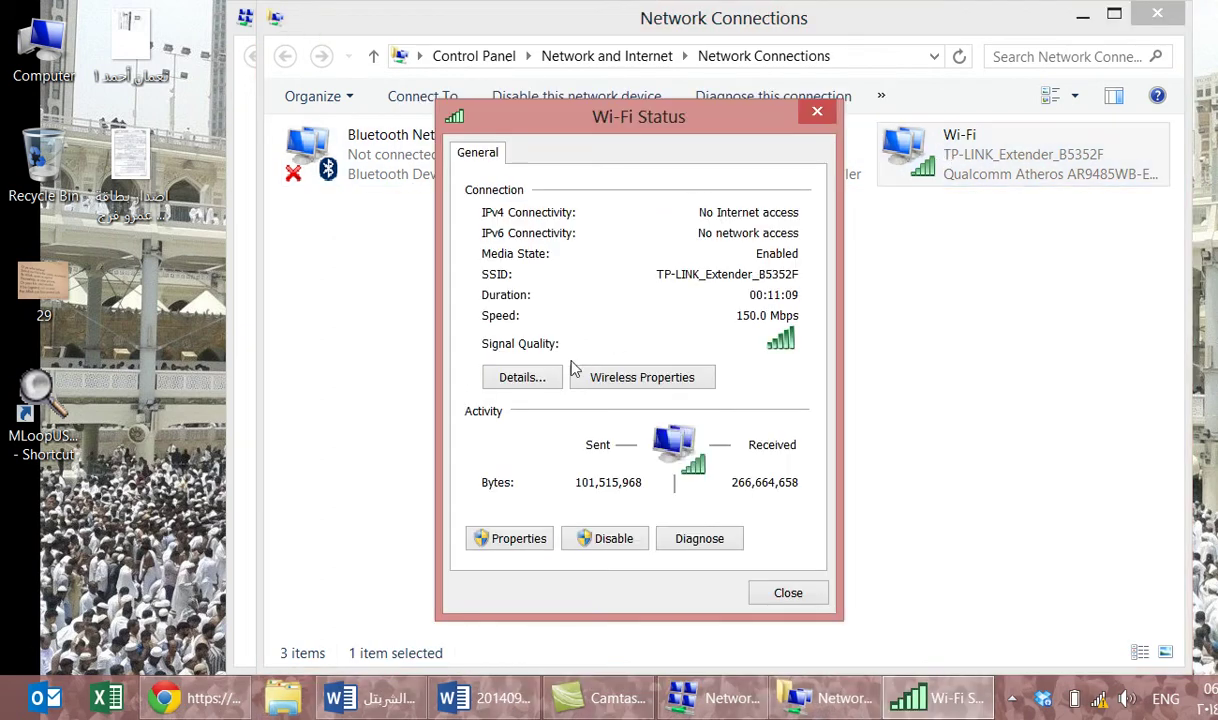
{"action": "left_click", "coordinate": [522, 377]}
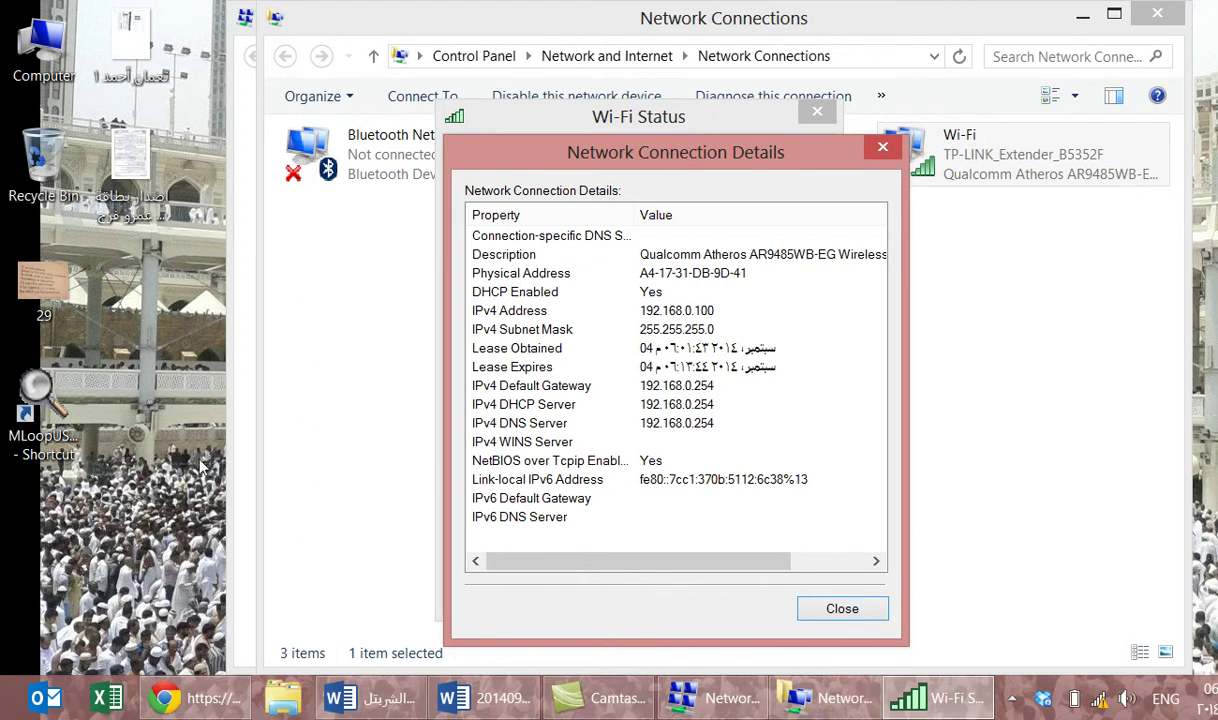
Launch the Command Prompt by running cmd, and close its window.
{"action": "left_click", "coordinate": [155, 473]}
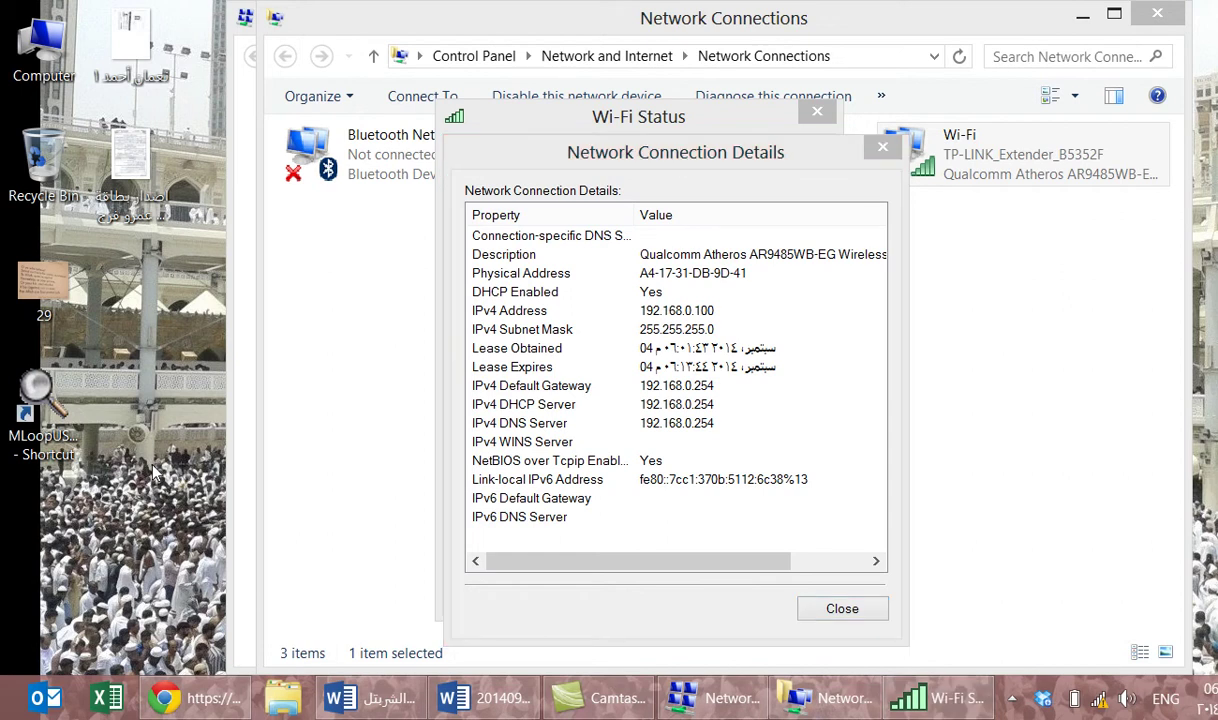
{"action": "key", "text": "super+r"}
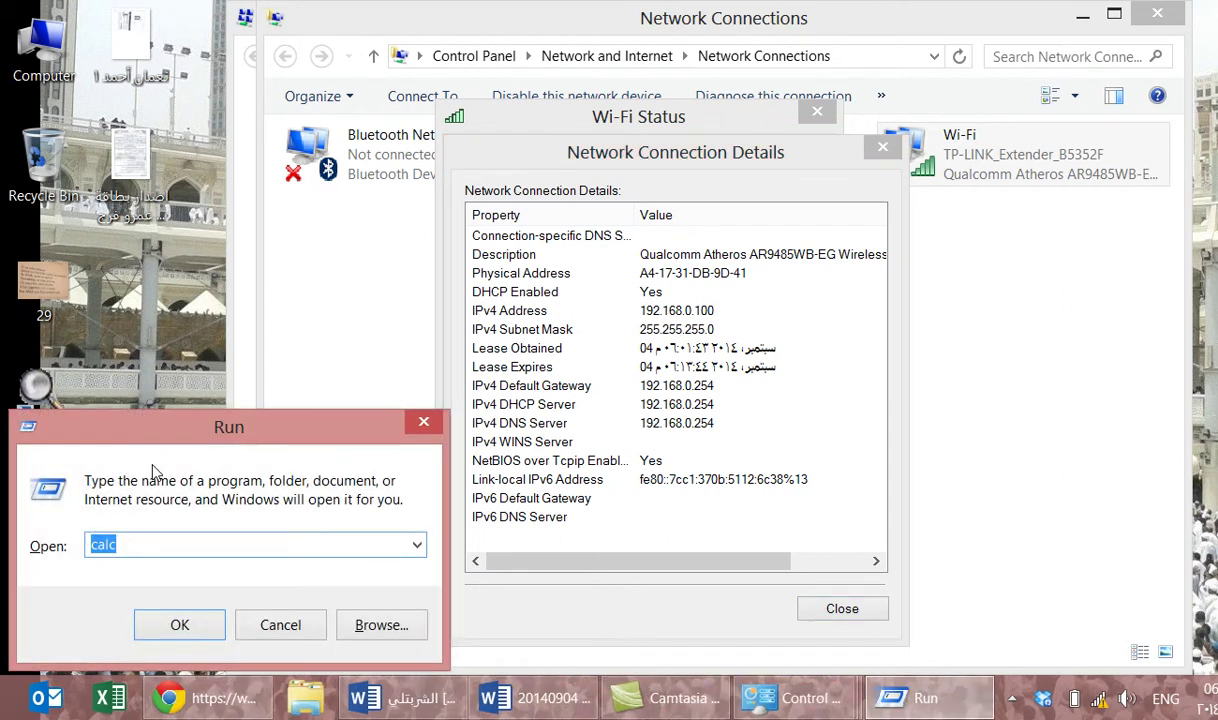
{"action": "type", "text": "cmd"}
{"action": "key", "text": "Return"}
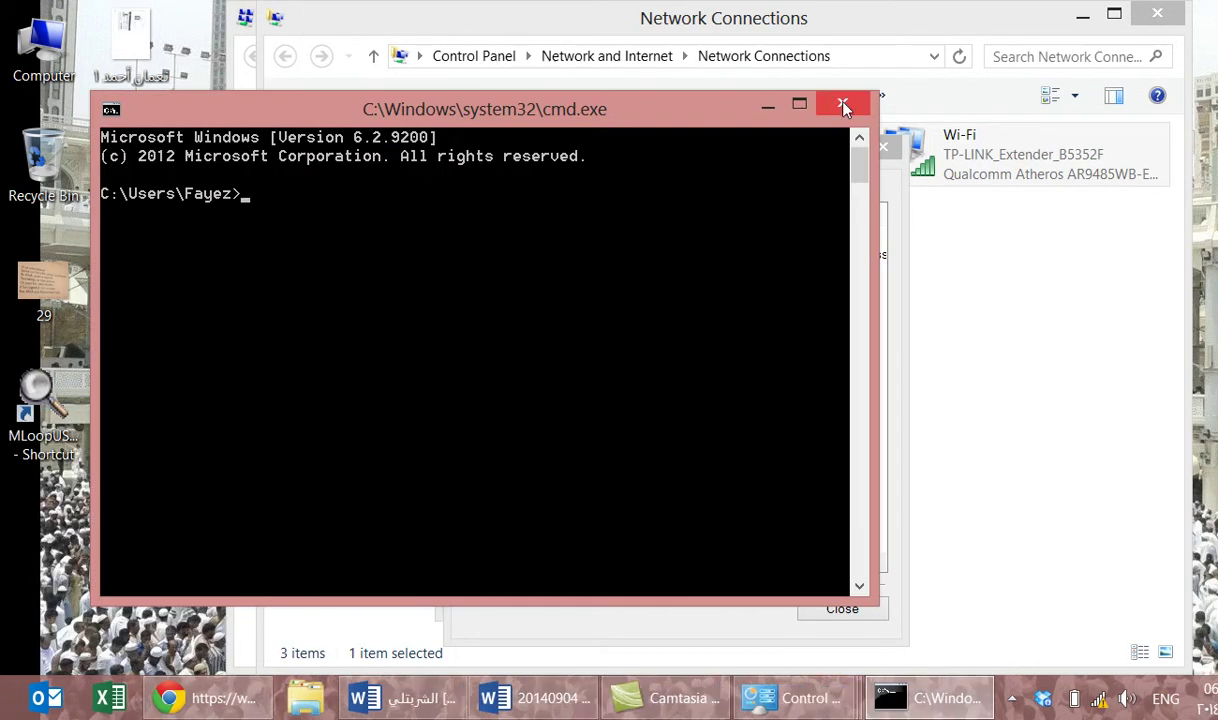
{"action": "left_click", "coordinate": [843, 106]}
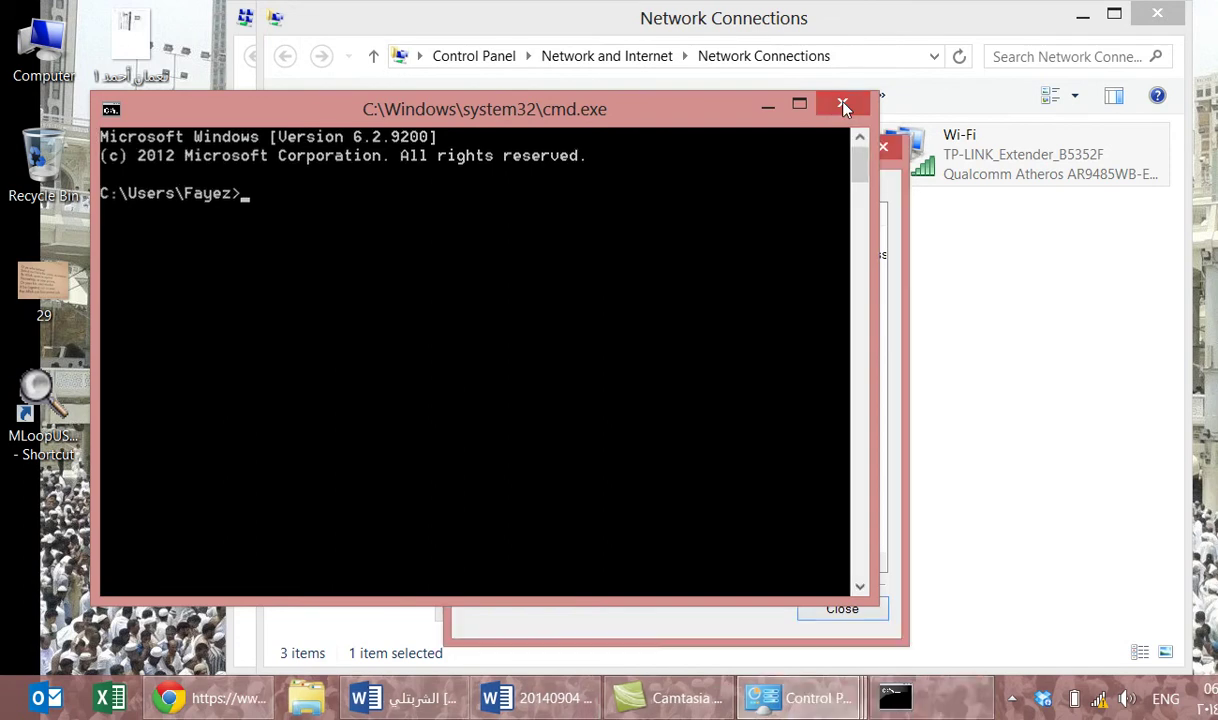
Try to create a desktop shortcut with cmd as the item location.
{"action": "right_click", "coordinate": [147, 315]}
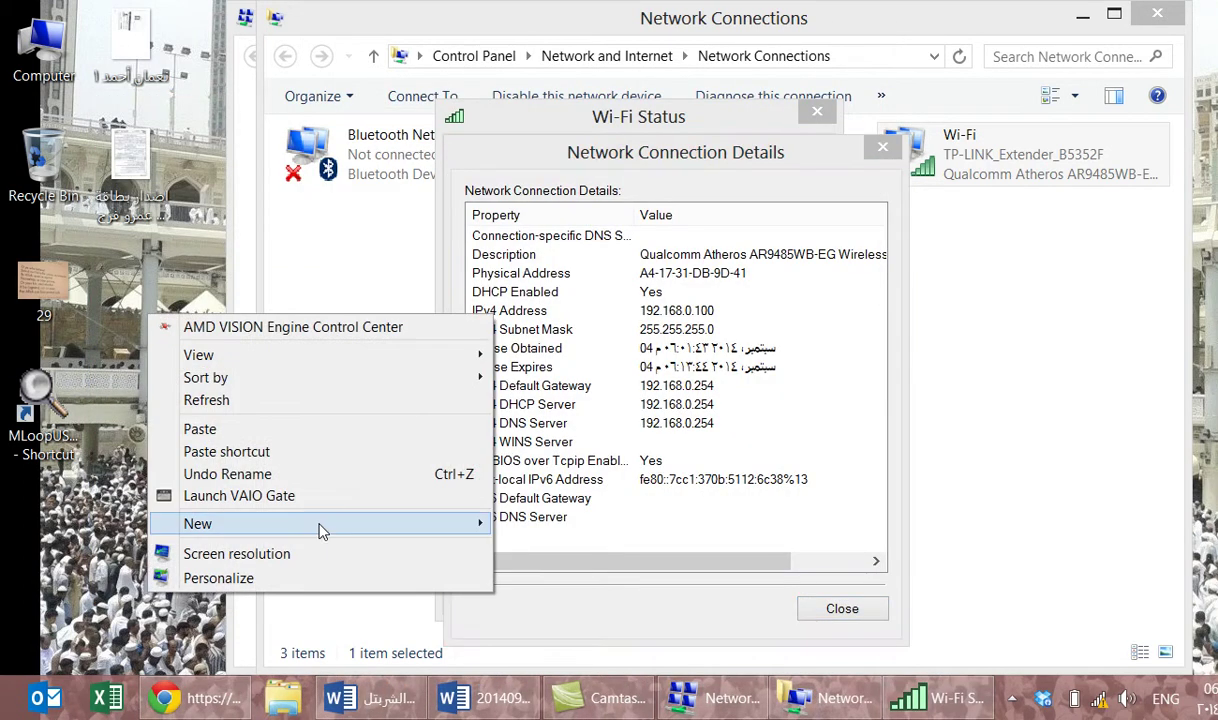
{"action": "mouse_move", "coordinate": [362, 528]}
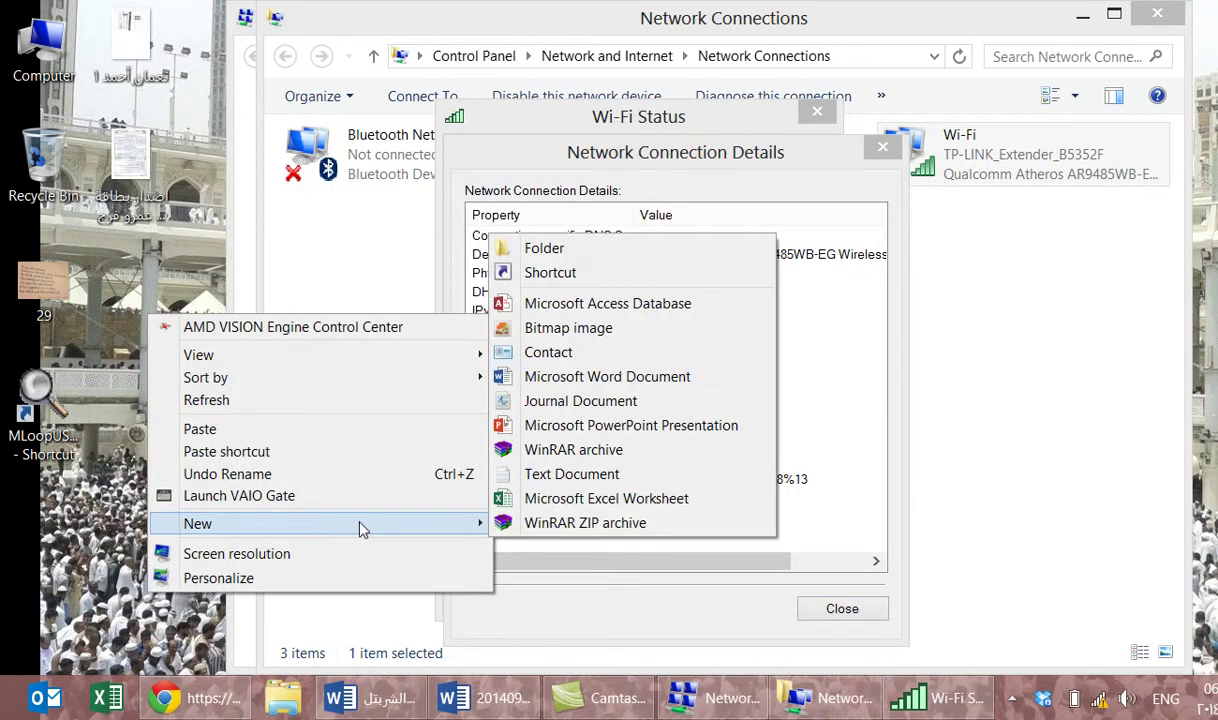
{"action": "left_click", "coordinate": [699, 272]}
{"action": "type", "text": "cmd"}
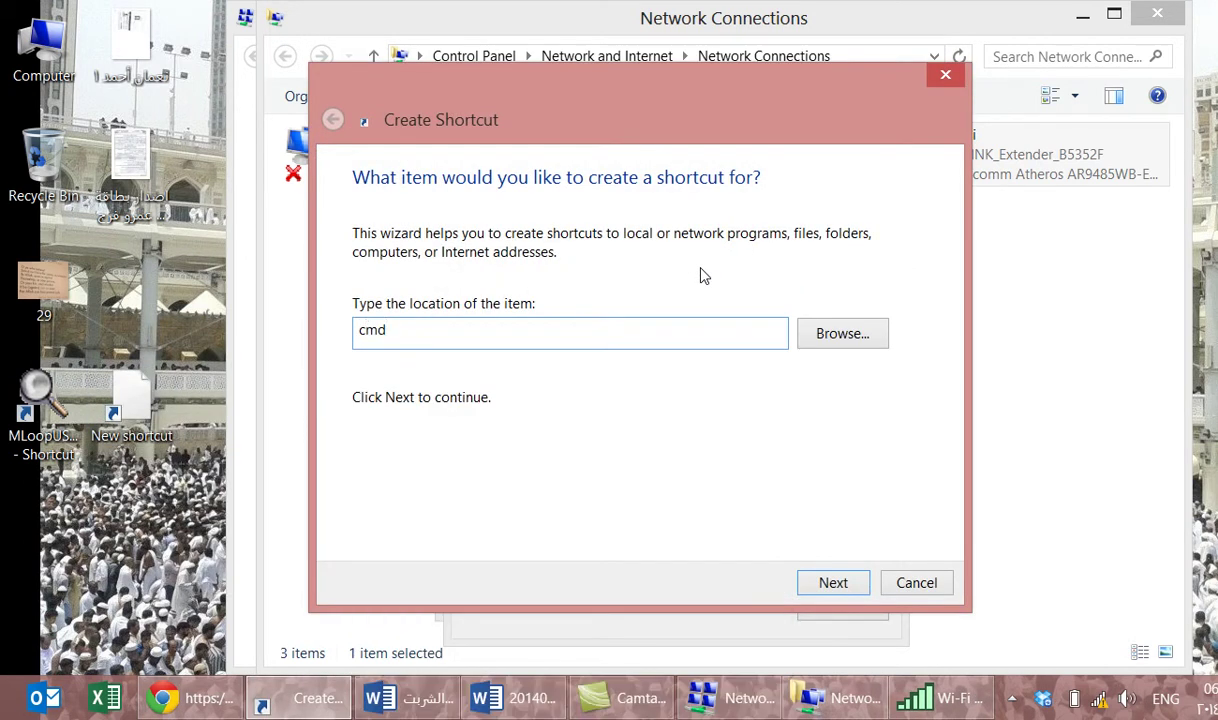
{"action": "key", "text": "Return"}
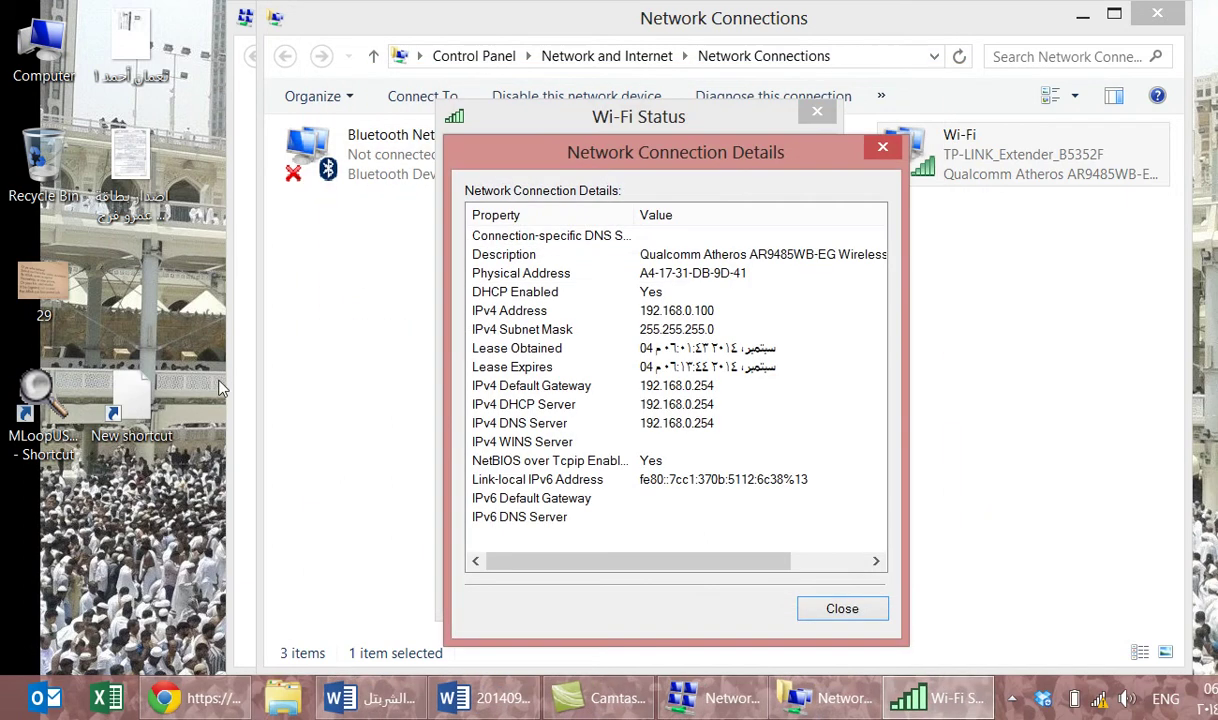
Create a desktop shortcut to cmd, keeping the suggested name.
{"action": "right_click", "coordinate": [140, 300]}
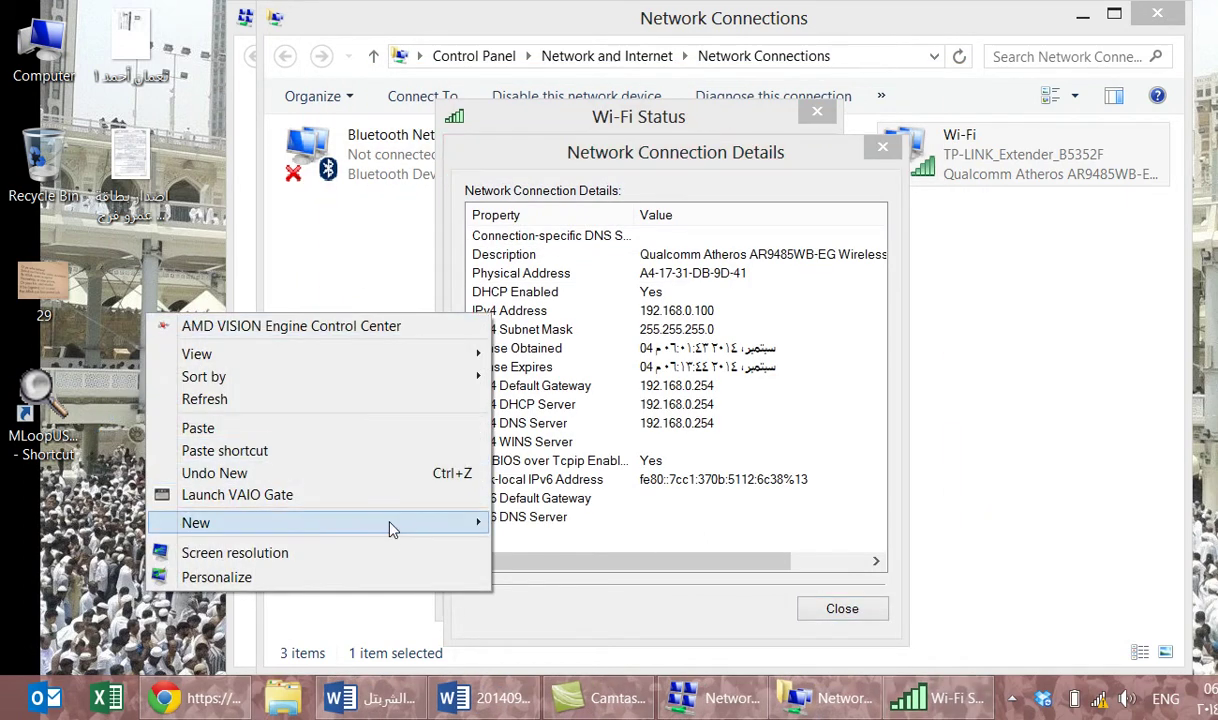
{"action": "mouse_move", "coordinate": [393, 529]}
{"action": "left_click", "coordinate": [656, 280]}
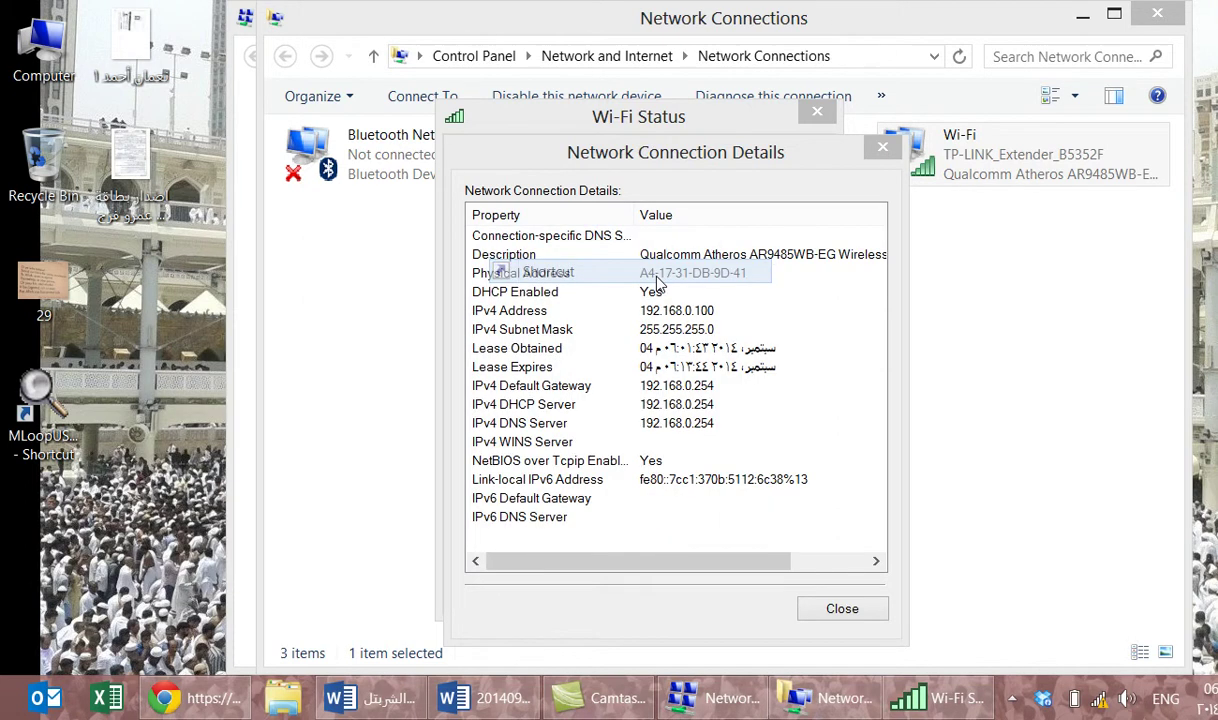
{"action": "type", "text": "cmd"}
{"action": "key", "text": "Return"}
{"action": "key", "text": "Return"}
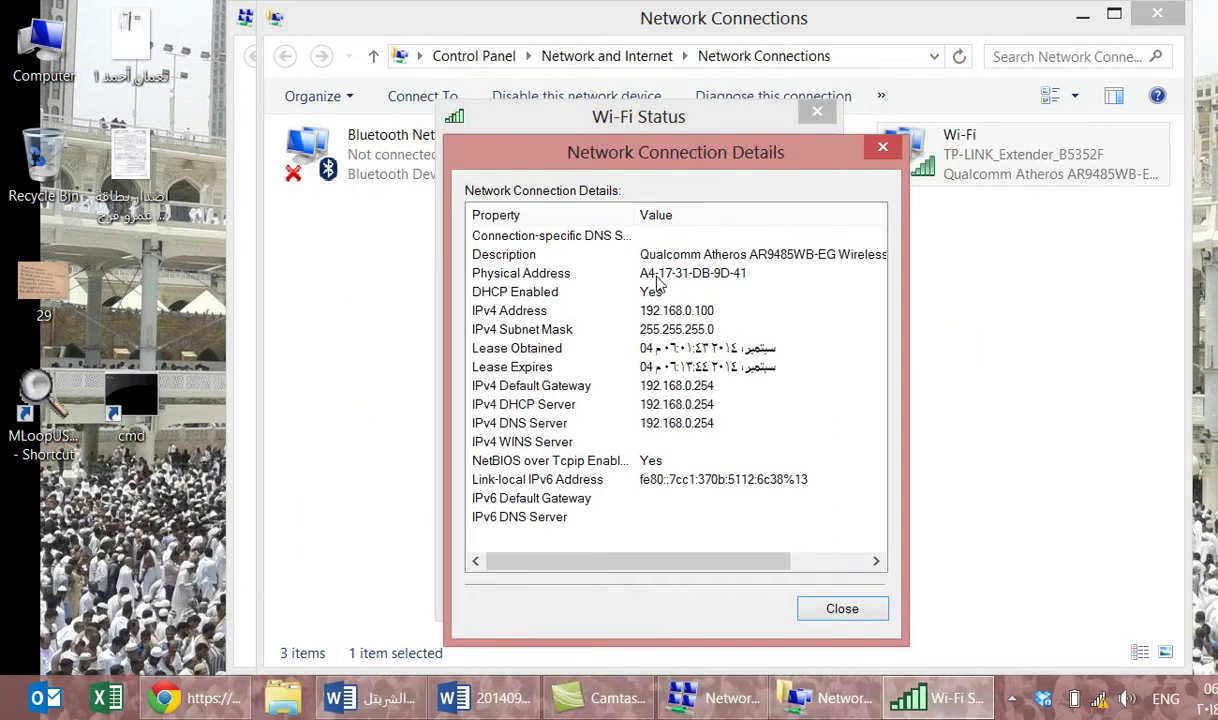
Open a Command Prompt window from the cmd shortcut on the desktop.
{"action": "left_click", "coordinate": [140, 403]}
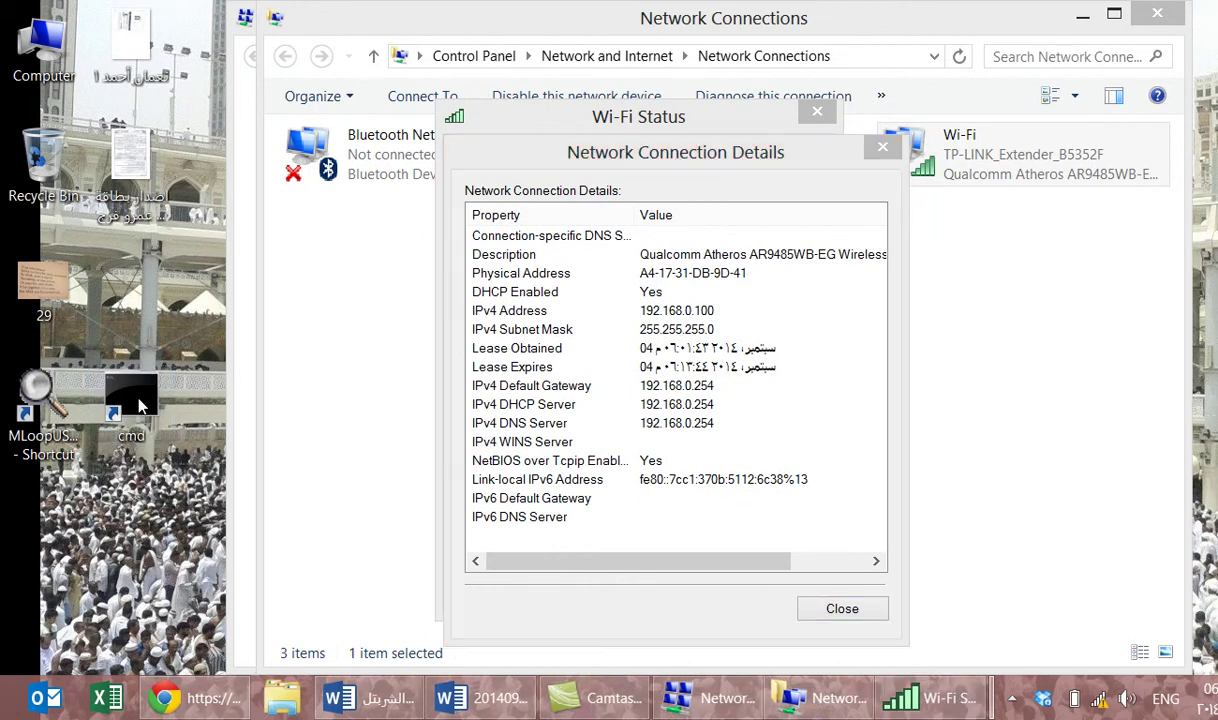
{"action": "double_click", "coordinate": [140, 403]}
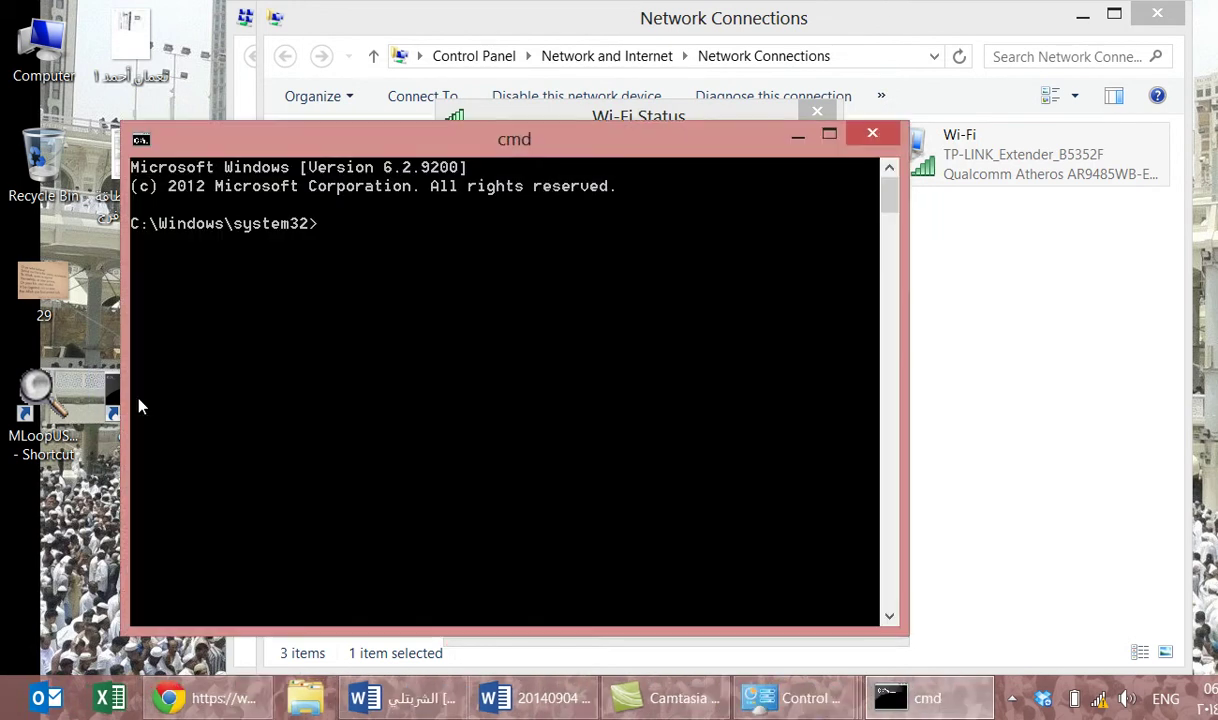
{"action": "left_click", "coordinate": [882, 137]}
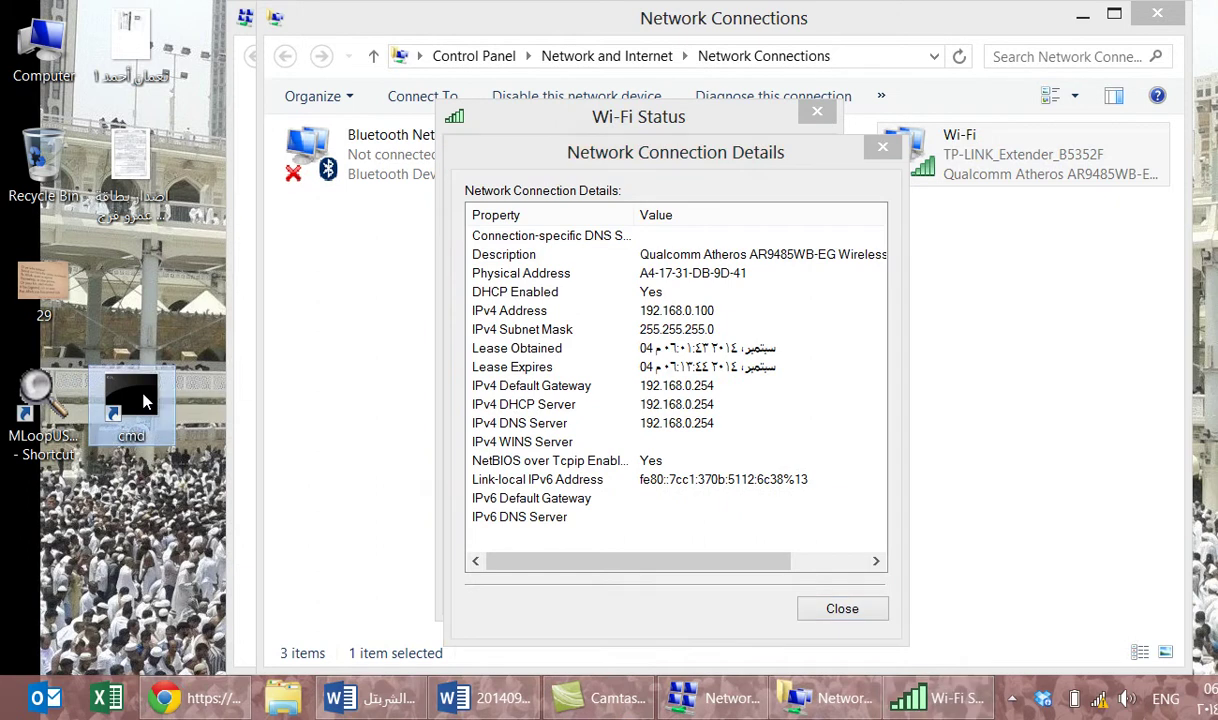
{"action": "double_click", "coordinate": [145, 401]}
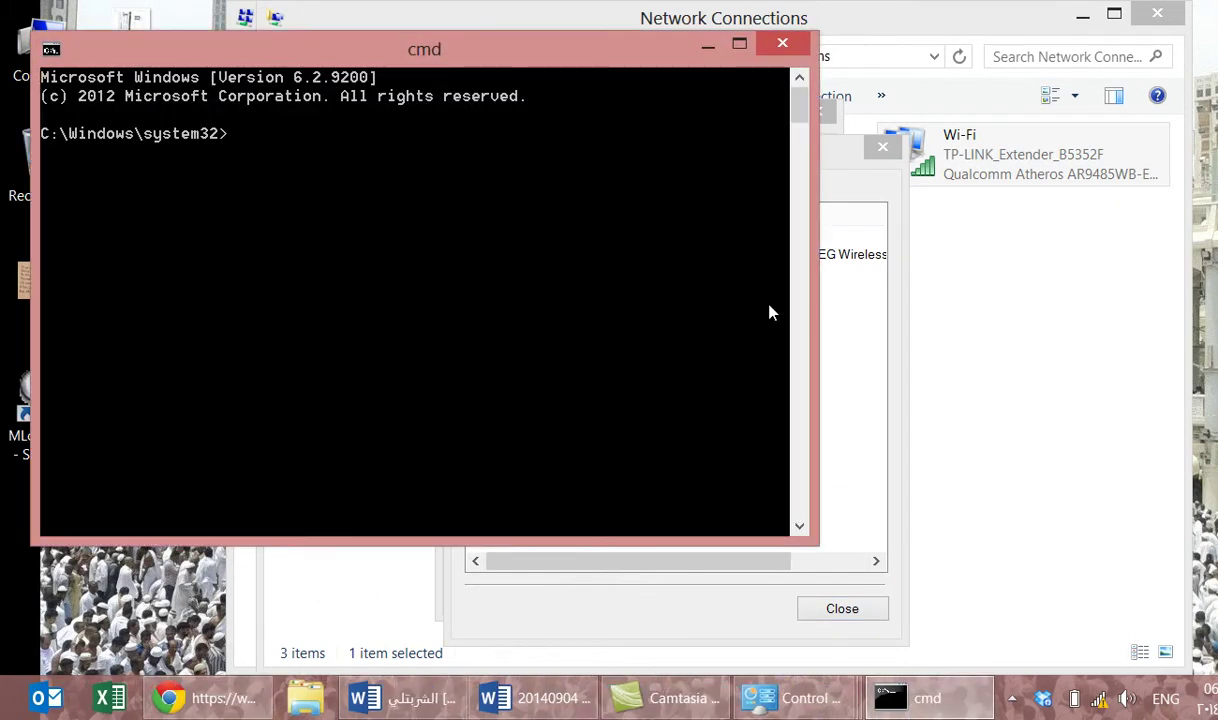
Check the IPv4 address in the connection details, and enter telnet 192.168.0.101 at the command prompt.
{"action": "left_click", "coordinate": [870, 311]}
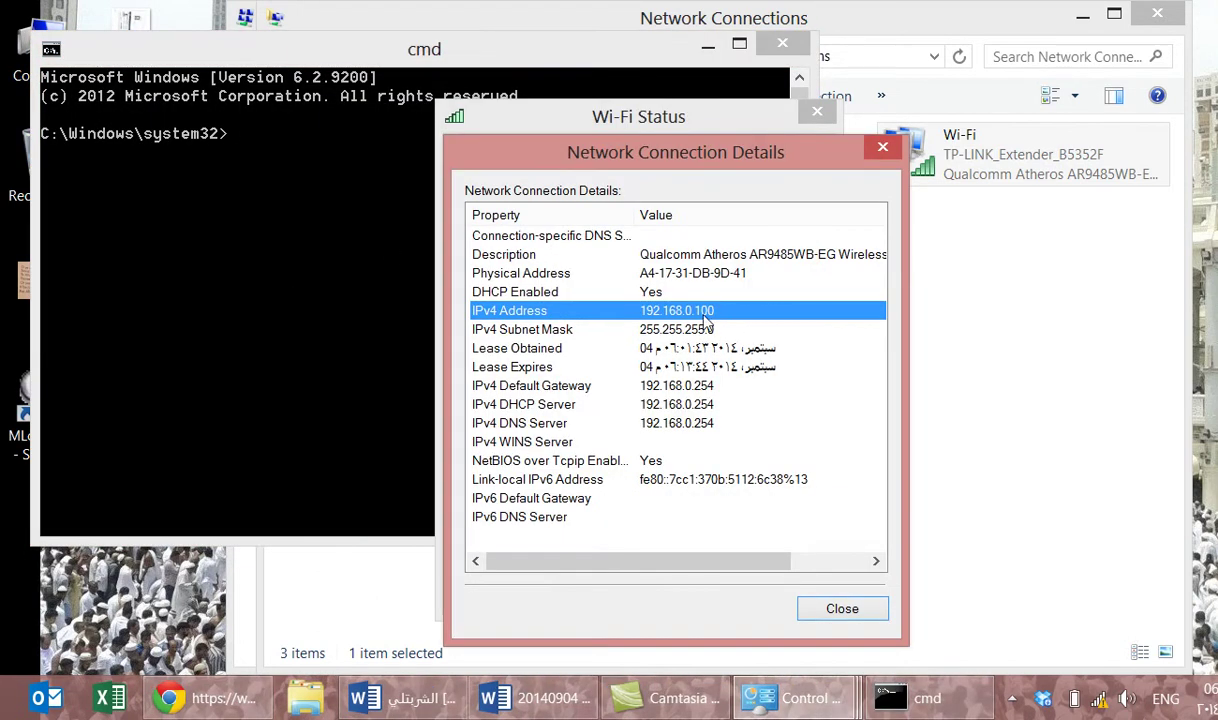
{"action": "left_click", "coordinate": [291, 309]}
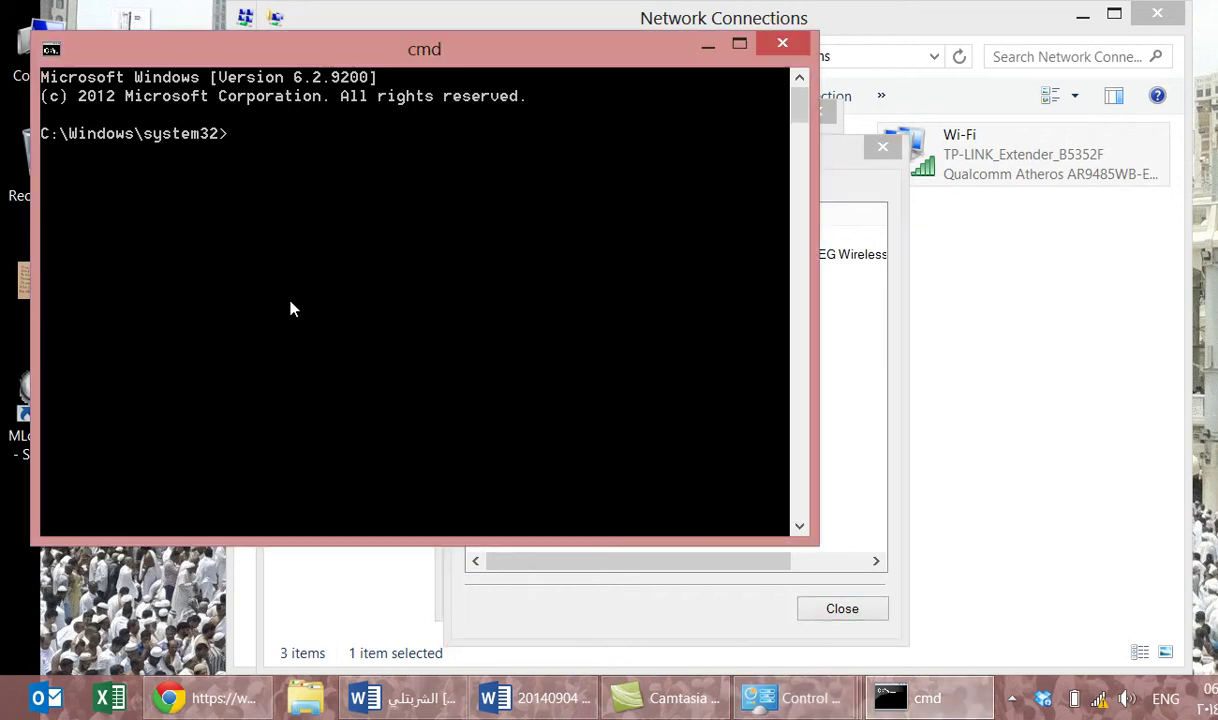
{"action": "type", "text": "telnet 192.168"}
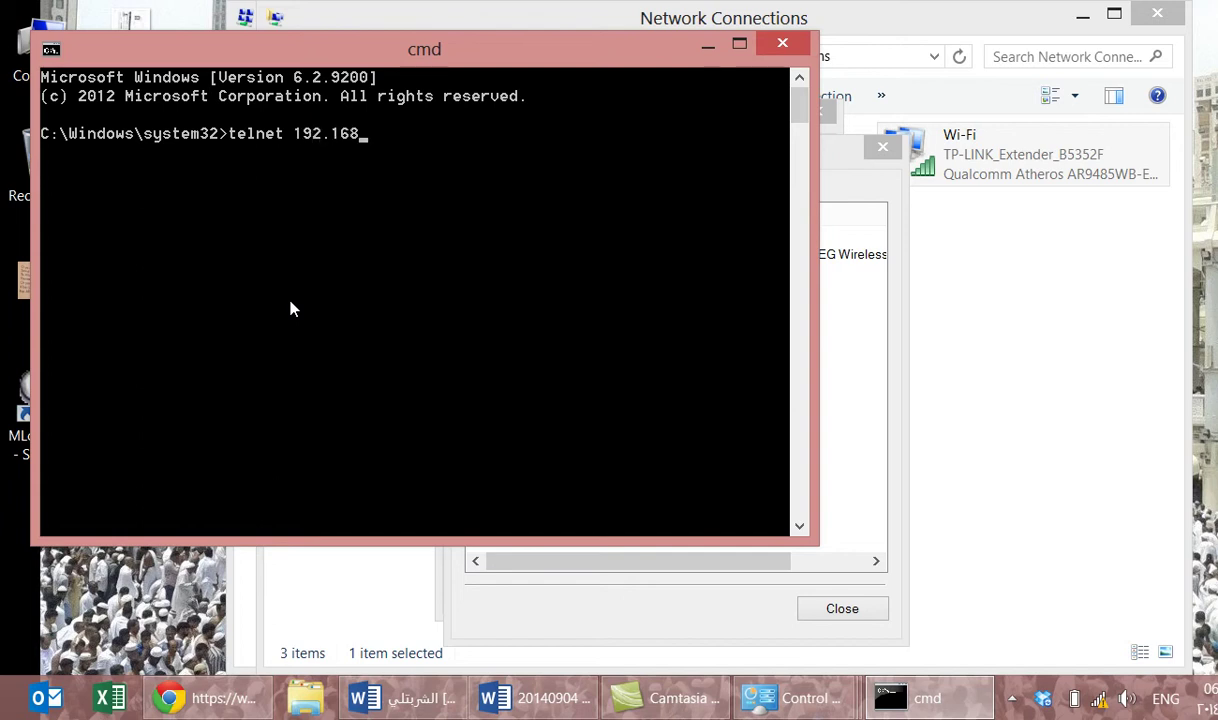
{"action": "type", "text": ".0.101"}
Close the Network Connections window.
{"action": "left_click", "coordinate": [913, 323]}
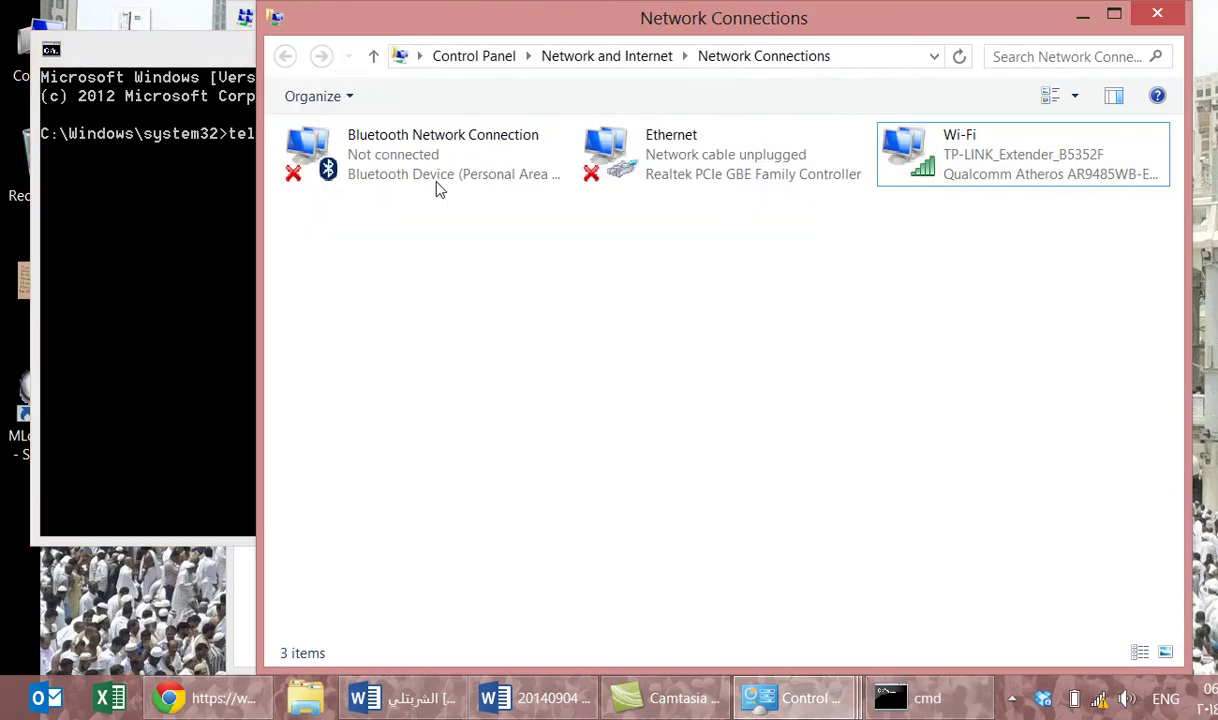
{"action": "left_click", "coordinate": [248, 242]}
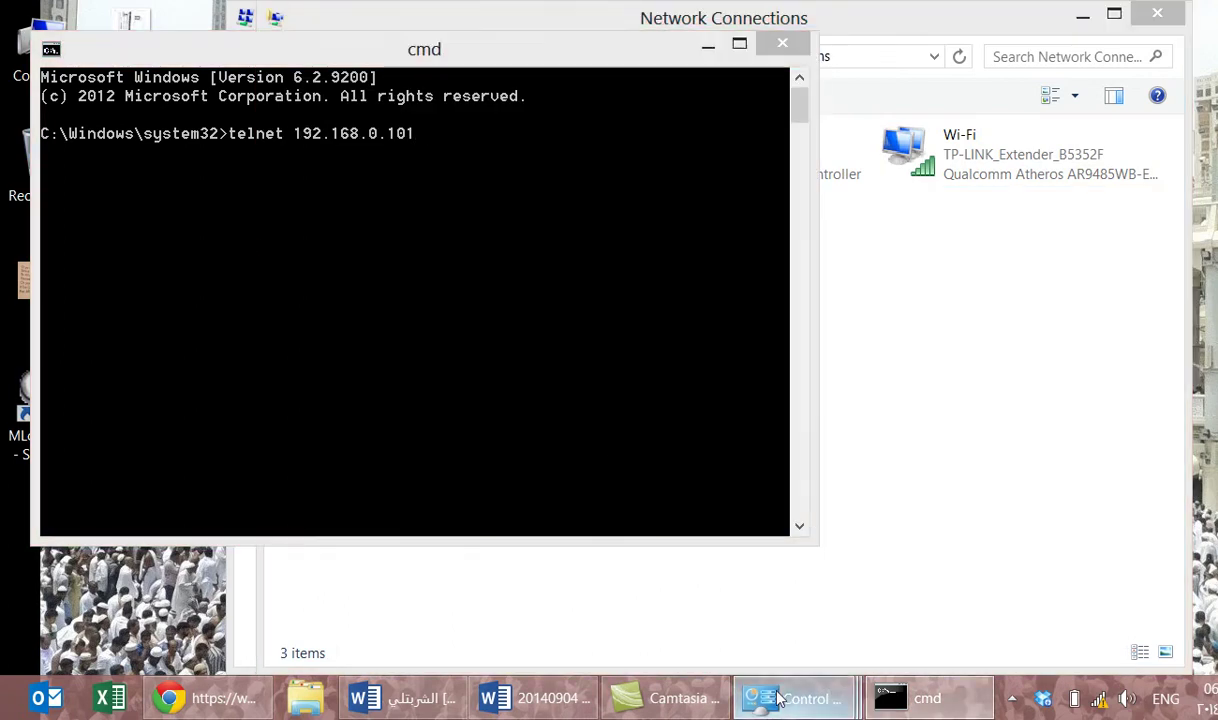
{"action": "left_click", "coordinate": [1165, 12]}
{"action": "left_click", "coordinate": [1165, 12]}
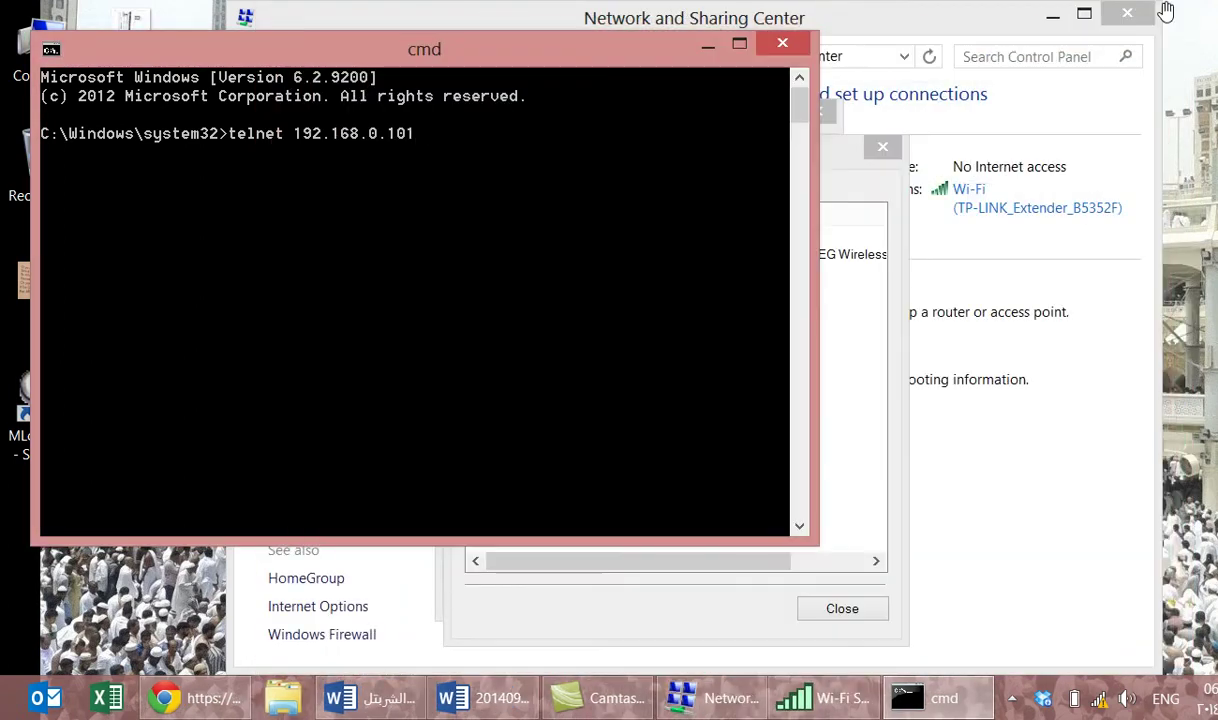
Recheck the IPv4 address in the connection details, try to telnet to 192.168.0.101 on port 999, and close the session window.
{"action": "left_click", "coordinate": [836, 230]}
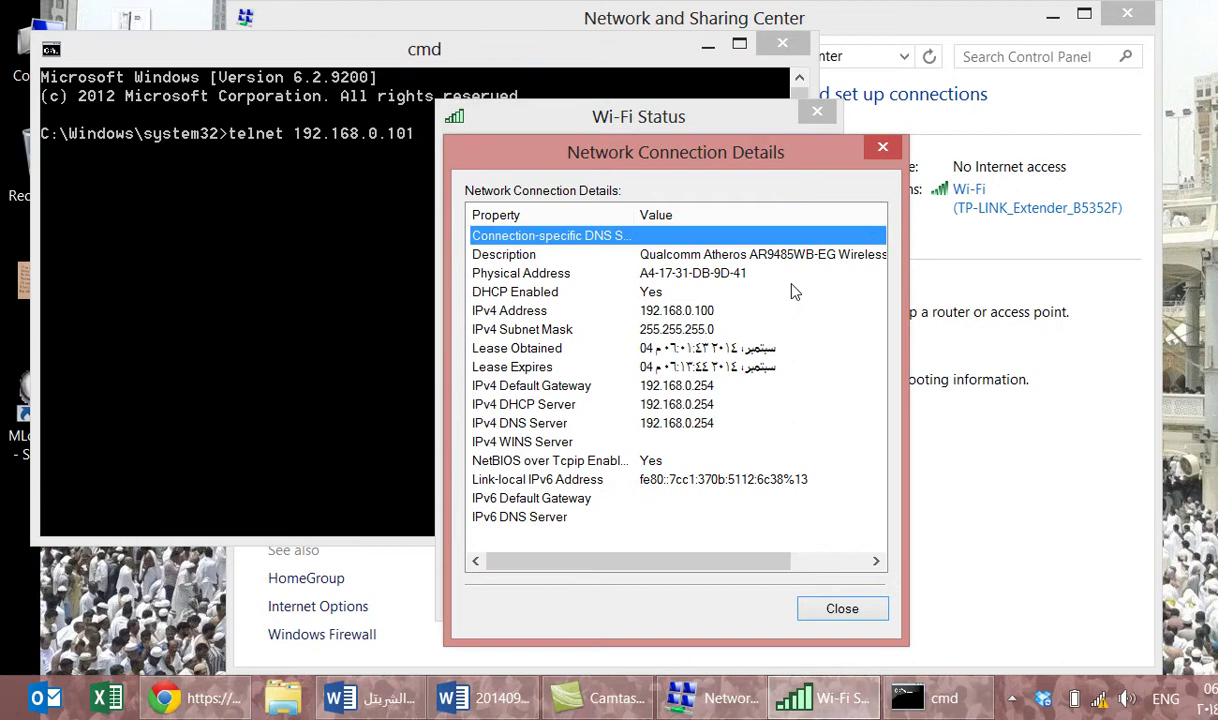
{"action": "left_click", "coordinate": [682, 309]}
{"action": "left_click", "coordinate": [375, 249]}
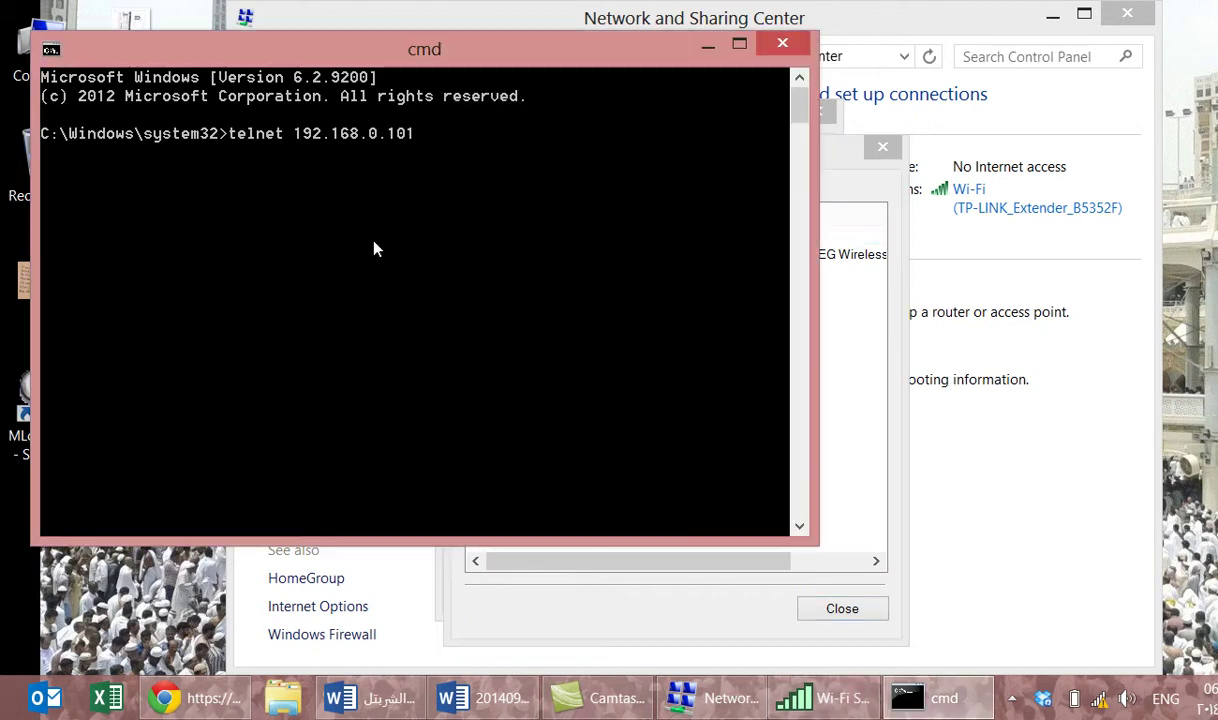
{"action": "type", "text": "999"}
{"action": "key", "text": "Return"}
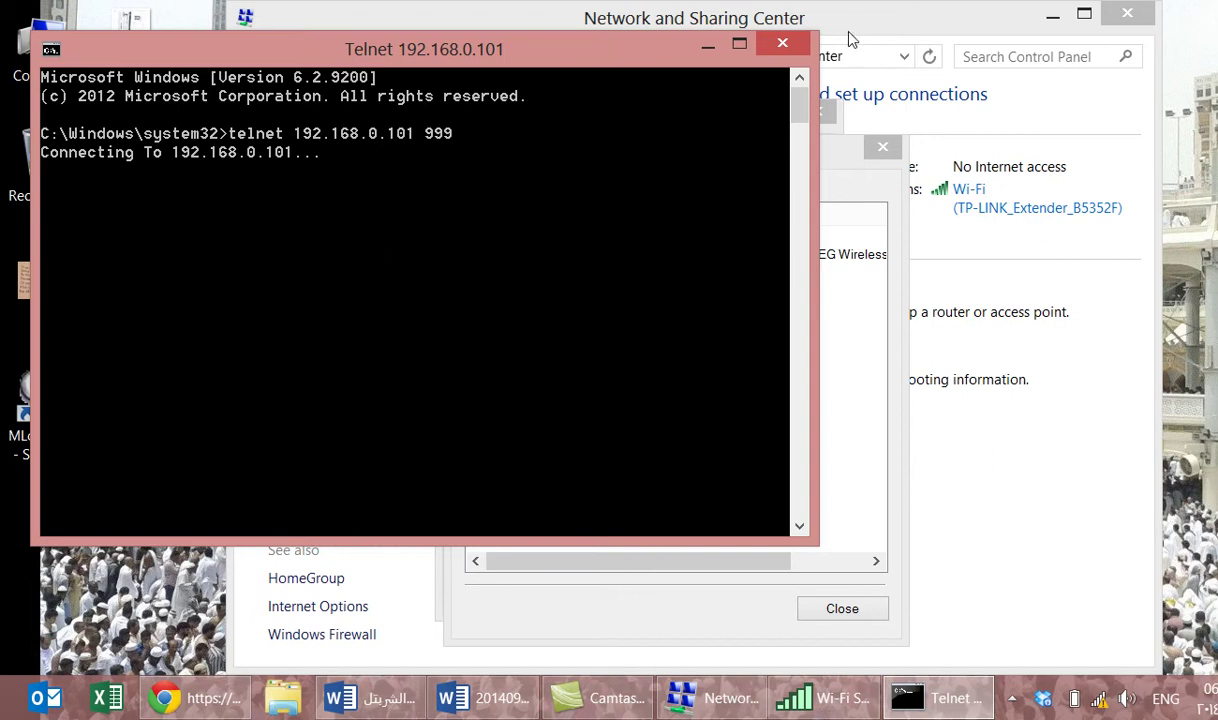
{"action": "left_click", "coordinate": [762, 46]}
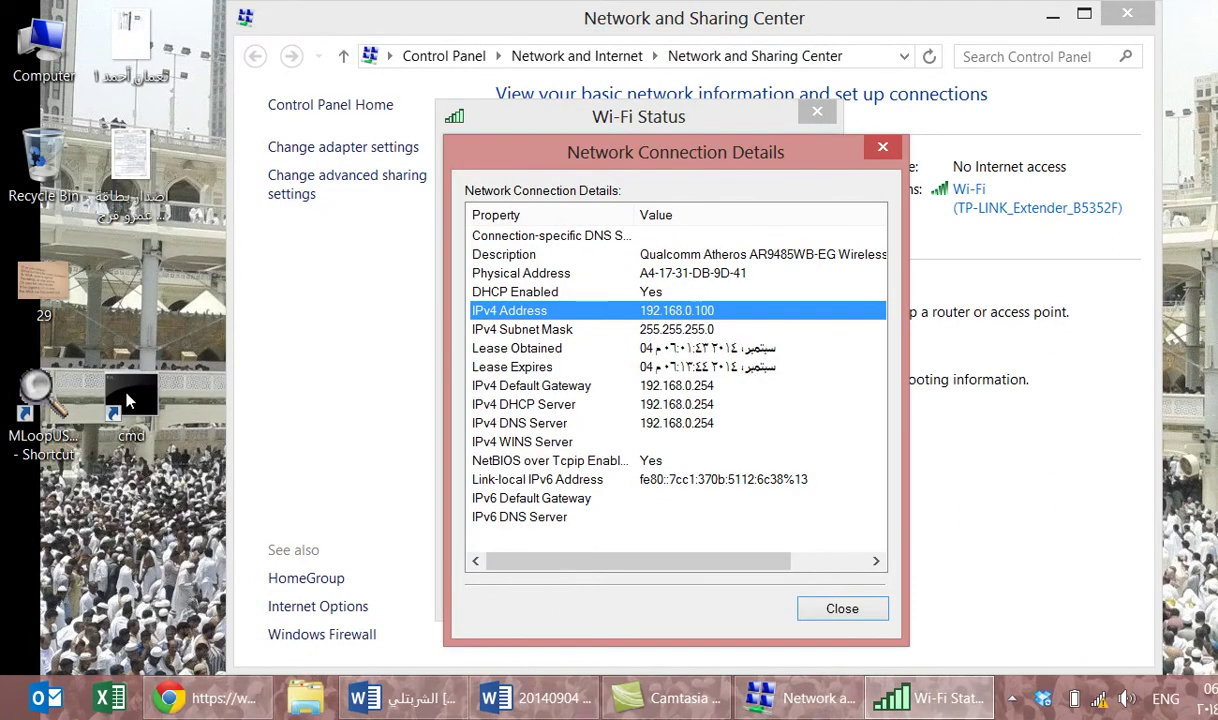
Open a new Command Prompt from the desktop shortcut and run telnet 192.168.0.101 9999.
{"action": "double_click", "coordinate": [156, 402]}
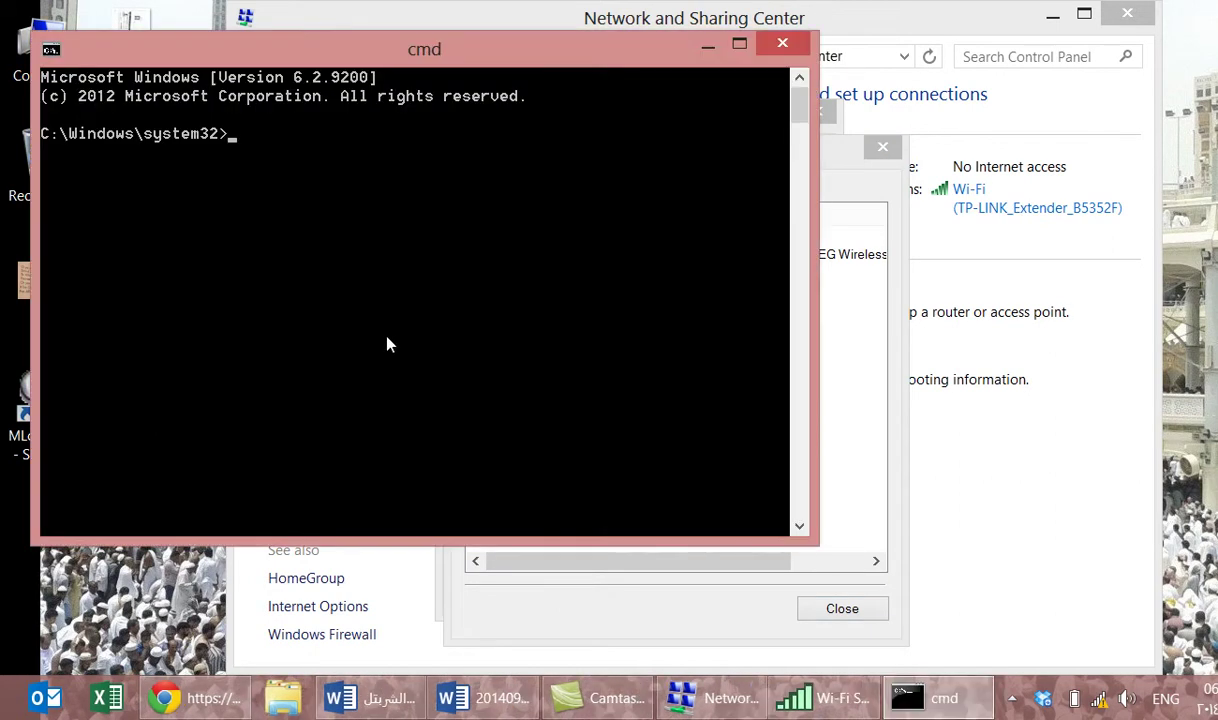
{"action": "type", "text": "telnet"}
{"action": "type", "text": "192.16"}
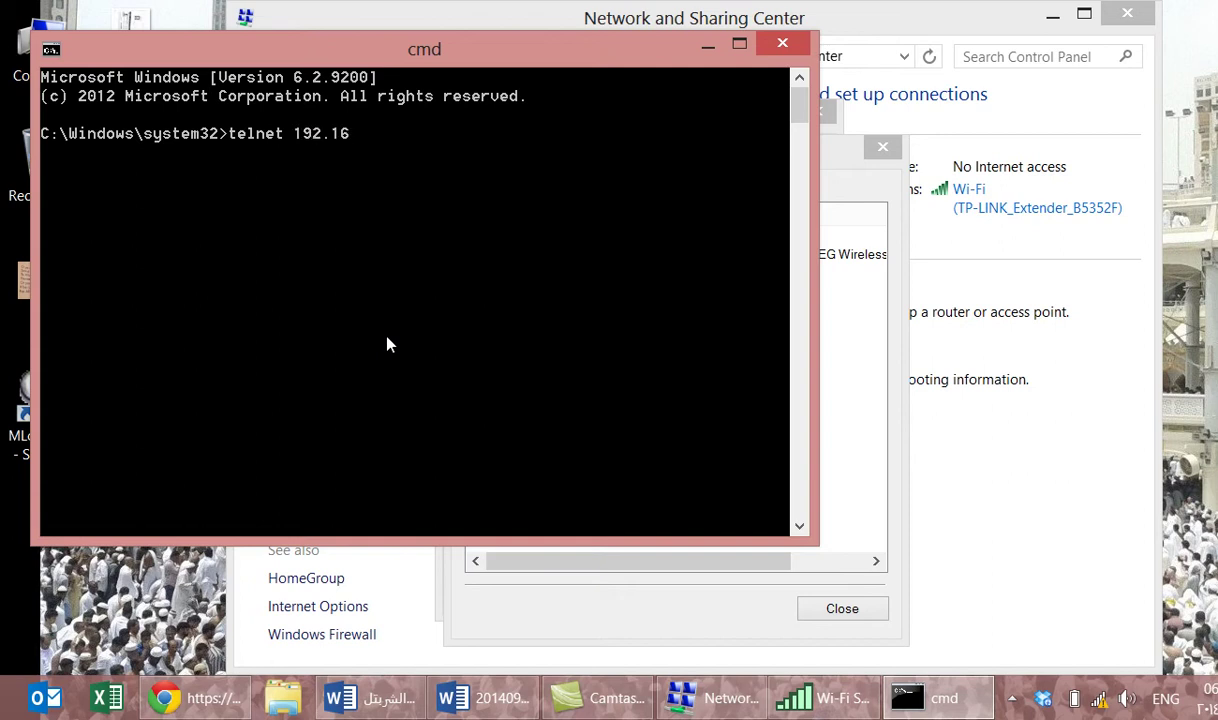
{"action": "type", "text": "8.0.101 9999"}
{"action": "key", "text": "Return"}
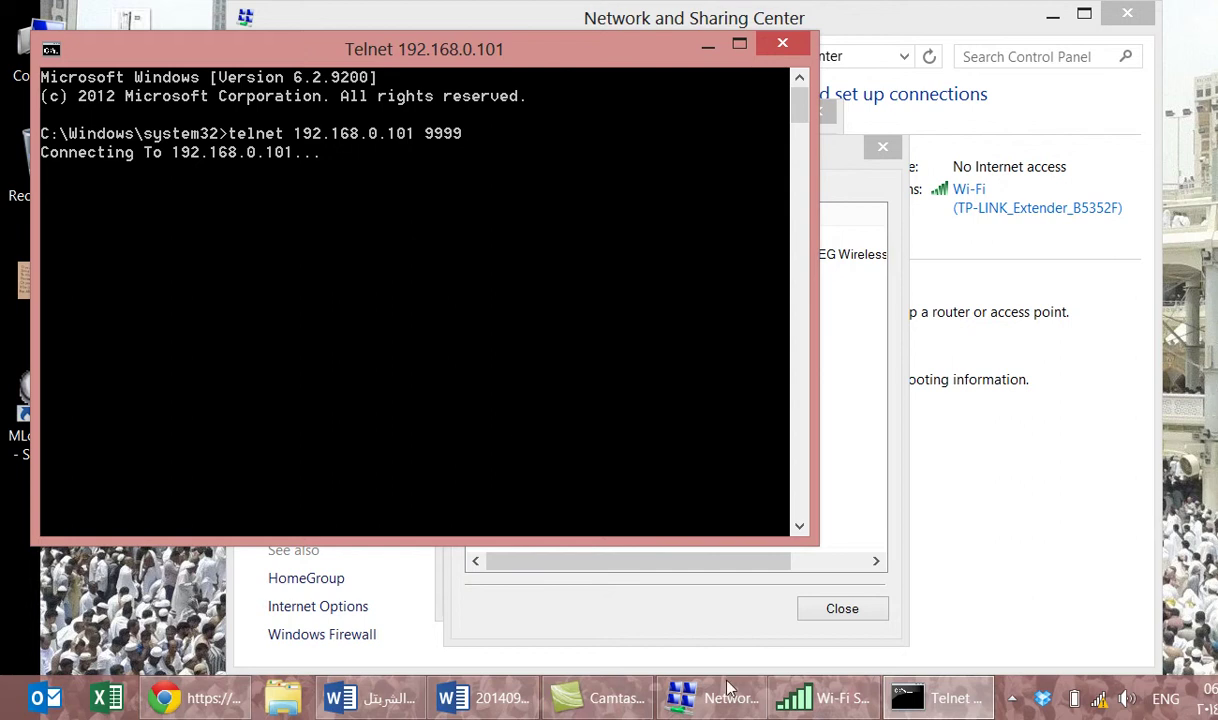
{"action": "left_click", "coordinate": [828, 699]}
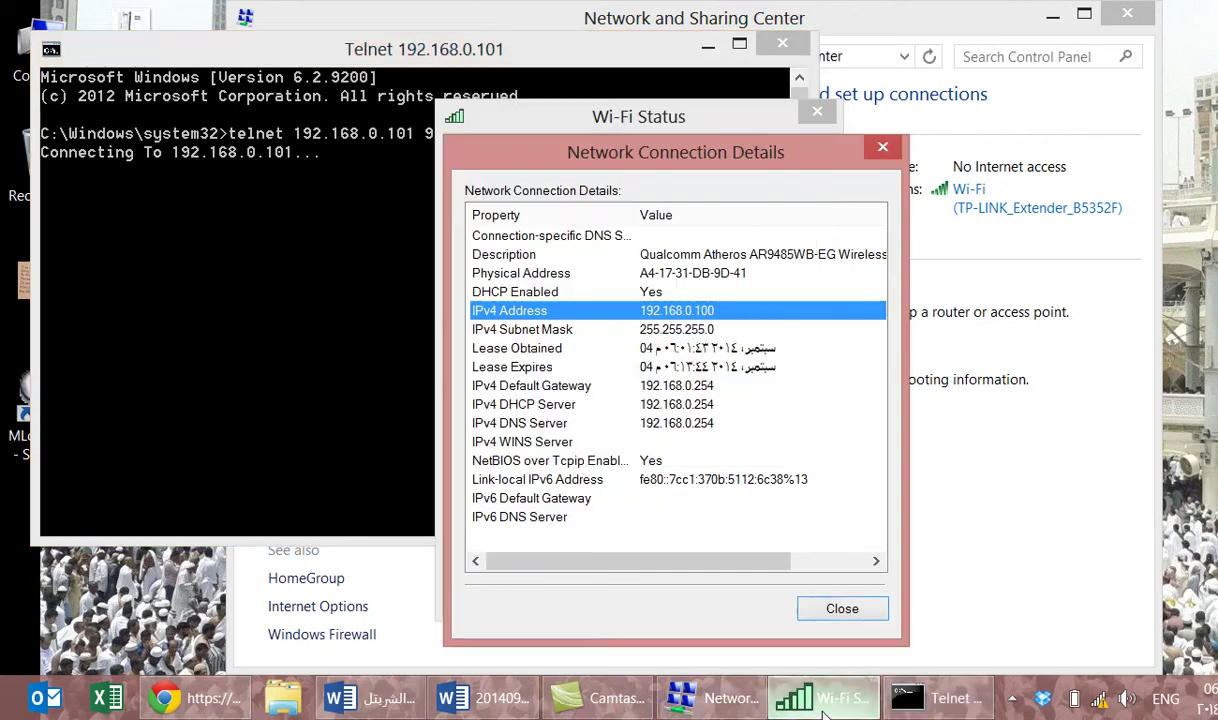
{"action": "left_click", "coordinate": [622, 702]}
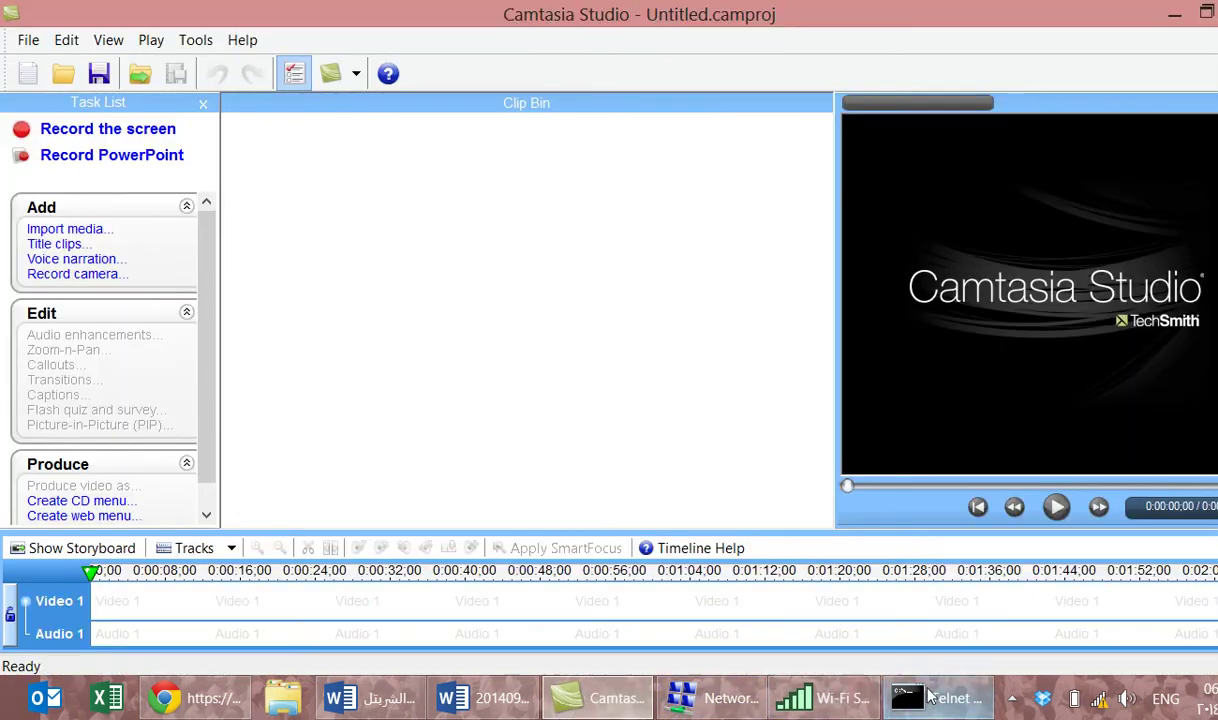
{"action": "left_click", "coordinate": [1014, 699]}
{"action": "left_click", "coordinate": [1010, 582]}
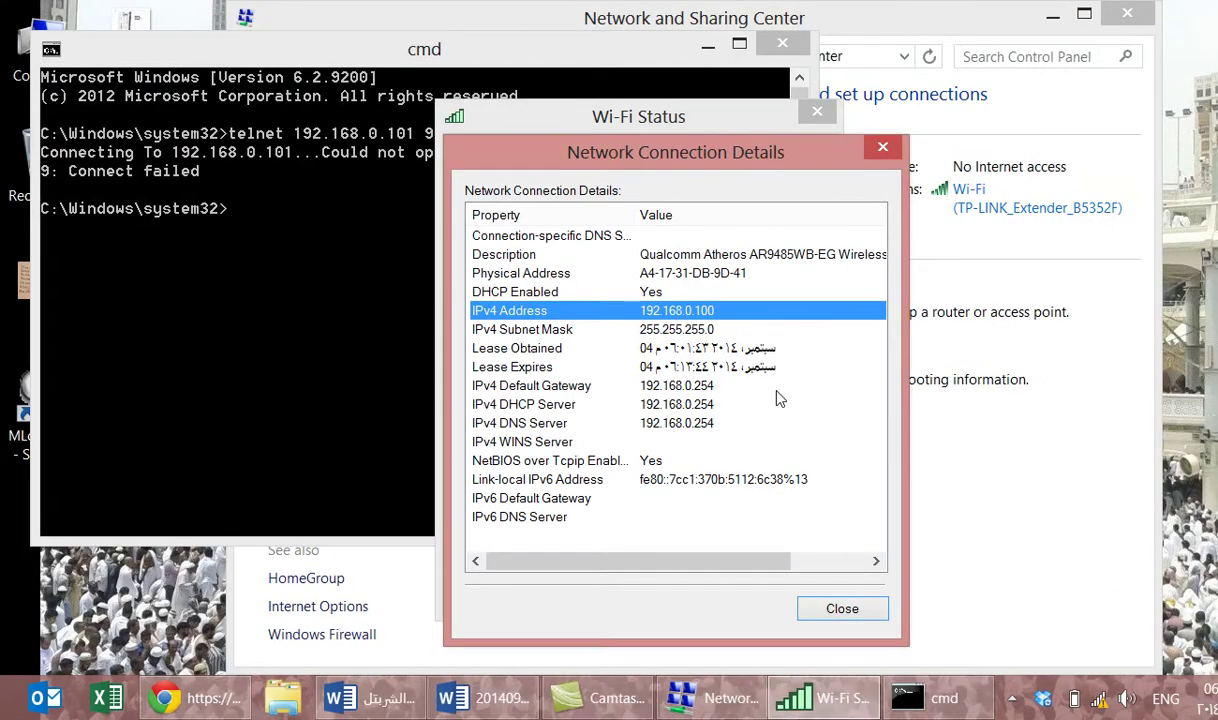
Repeat the telnet command to 192.168.0.101 on port 9999, and close the session window.
{"action": "left_click", "coordinate": [353, 366]}
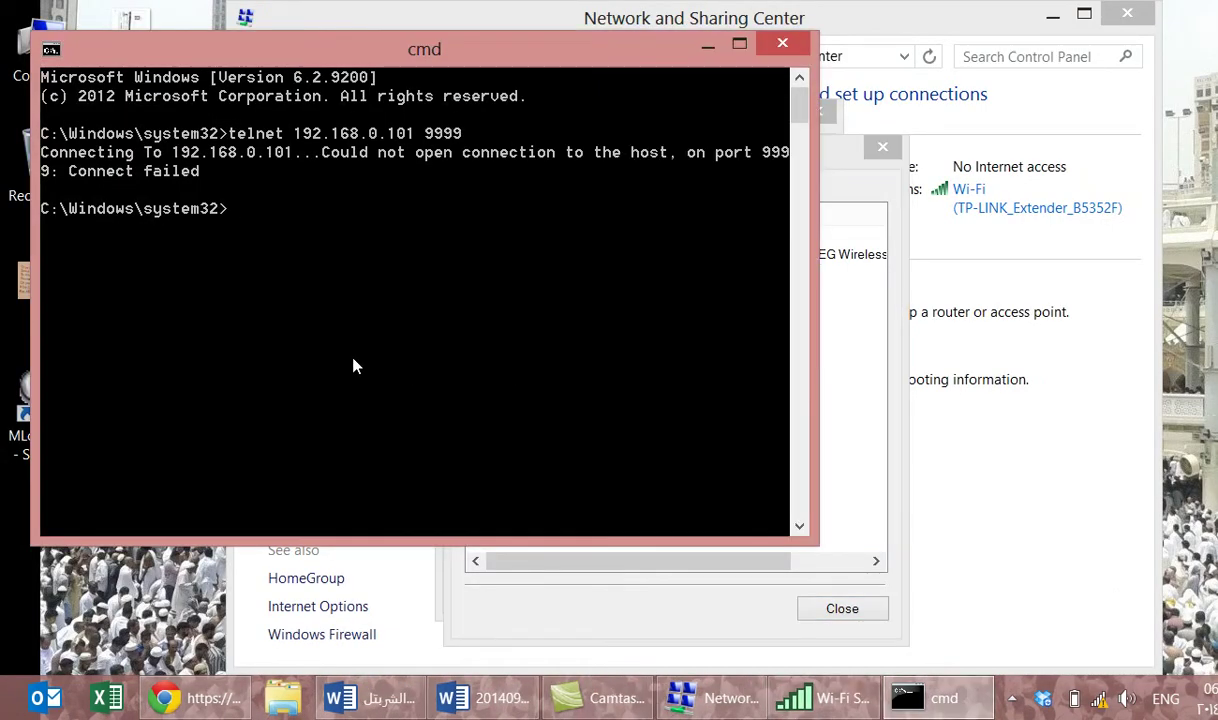
{"action": "key", "text": "Up"}
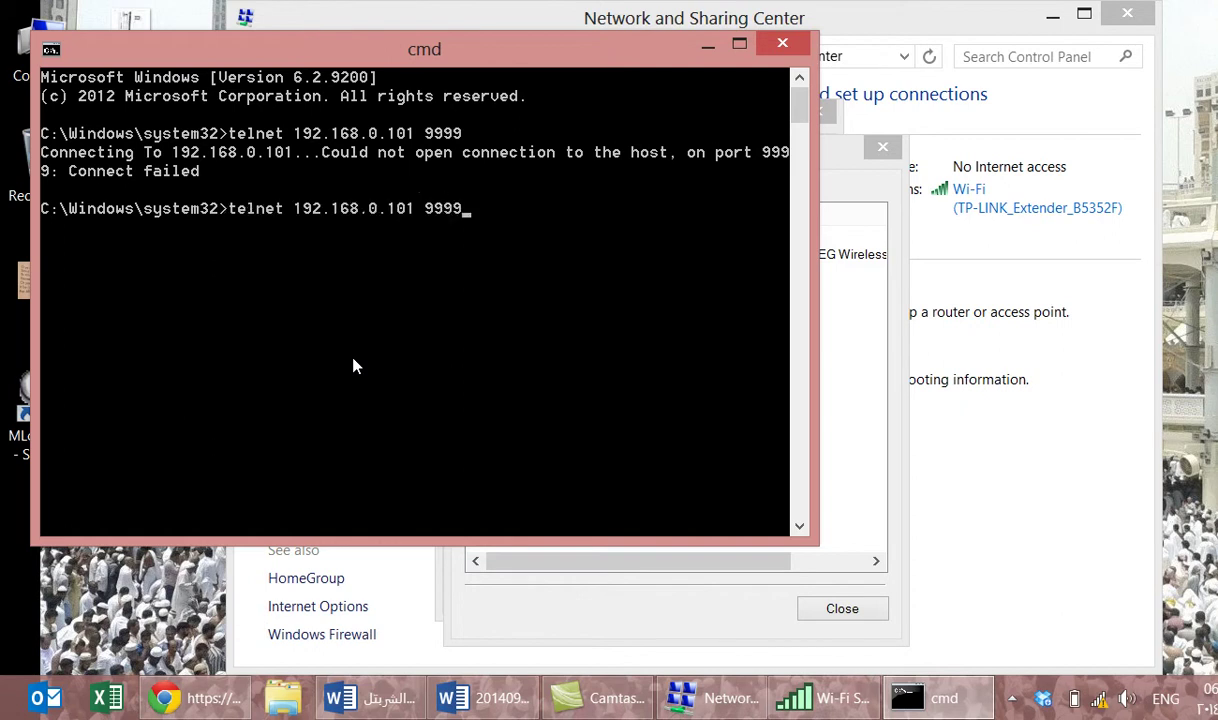
{"action": "key", "text": "Return"}
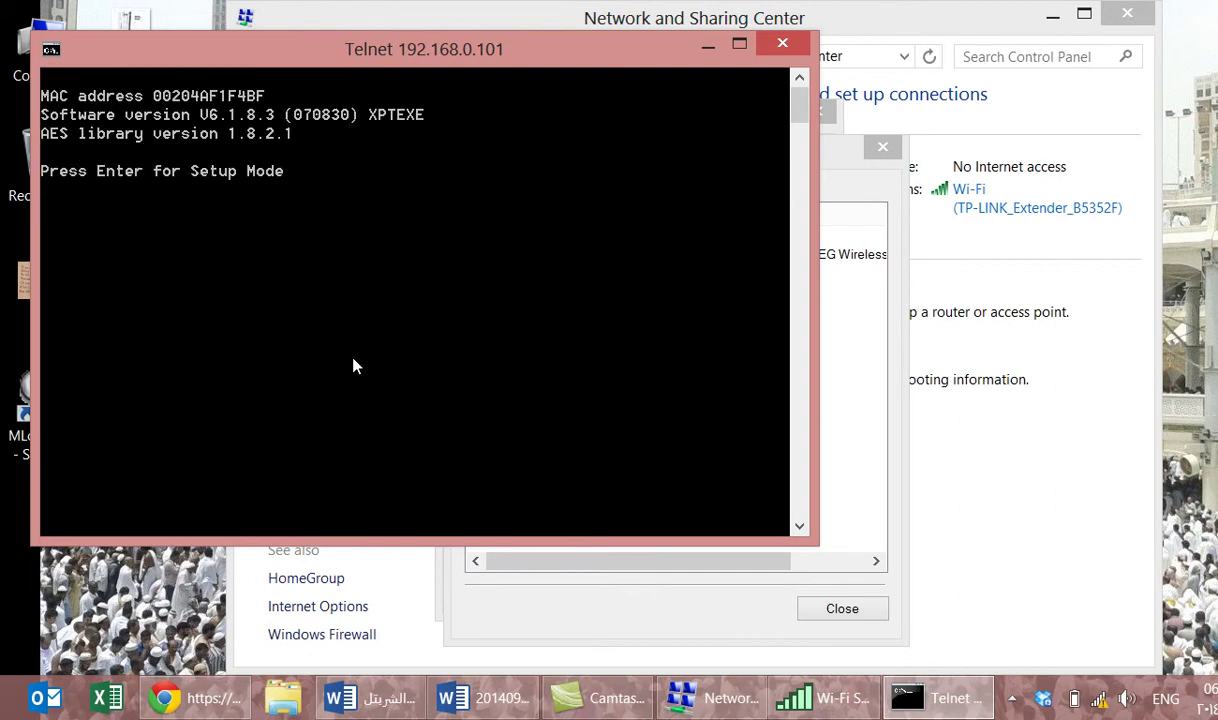
{"action": "left_click", "coordinate": [786, 45]}
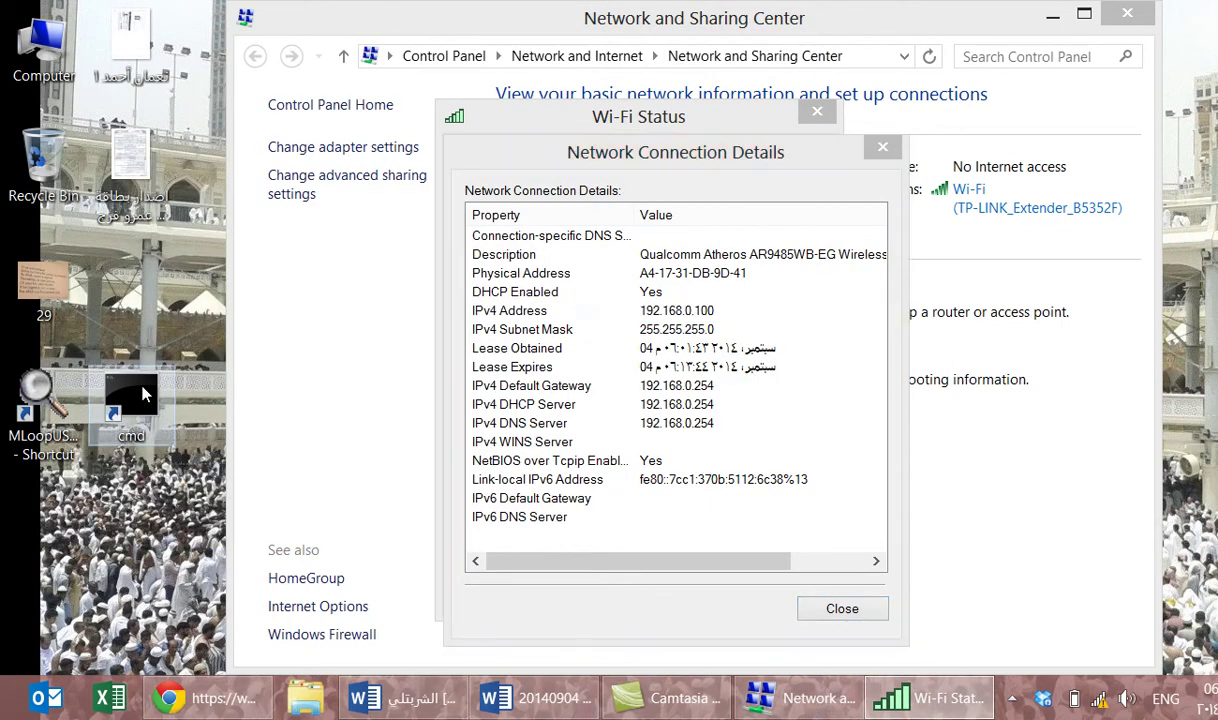
Test another address by running telnet 192.168.0.102 9999 in a new Command Prompt, and close the window.
{"action": "double_click", "coordinate": [138, 395]}
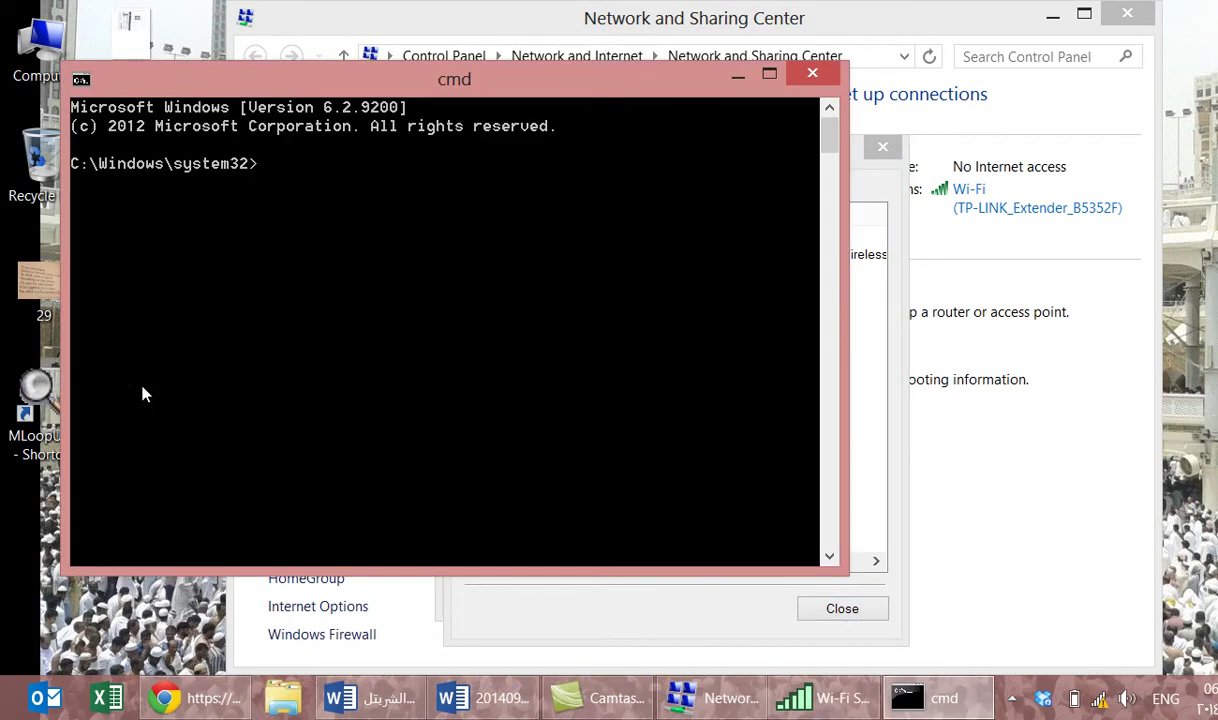
{"action": "type", "text": "telnet 192.168.0.101"}
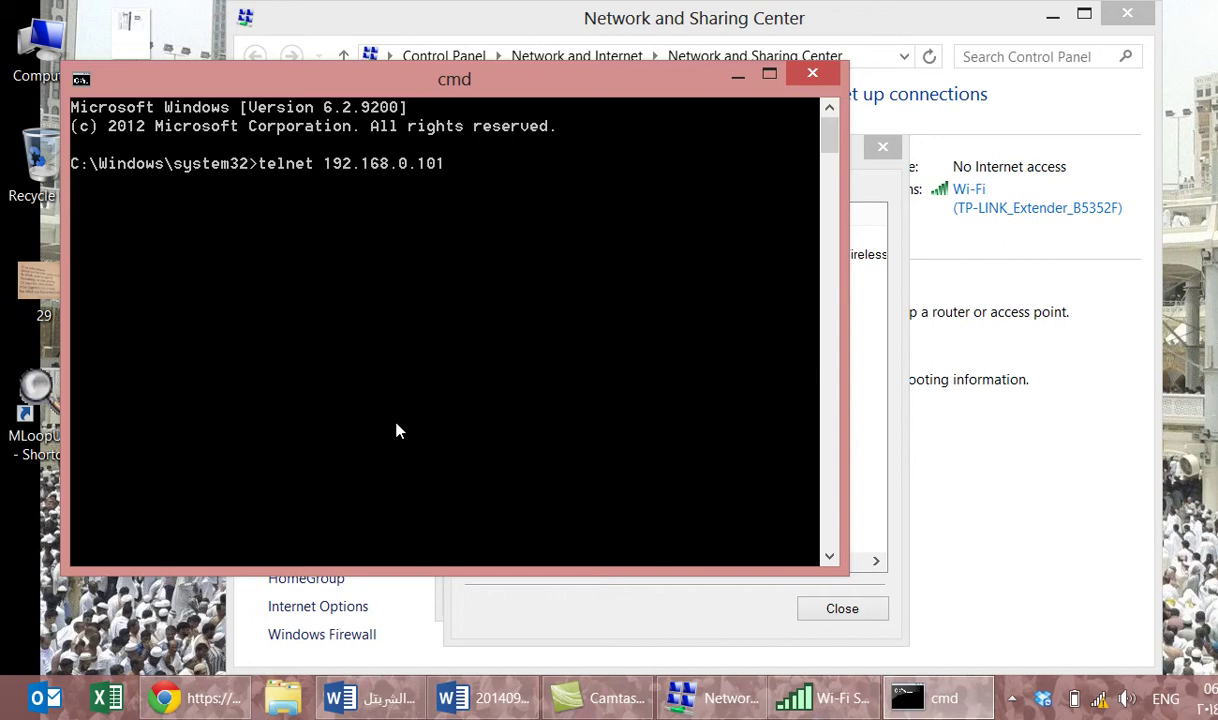
{"action": "type", "text": " 9999"}
{"action": "key", "text": "BackSpace"}
{"action": "key", "text": "BackSpace"}
{"action": "key", "text": "BackSpace"}
{"action": "key", "text": "BackSpace"}
{"action": "key", "text": "BackSpace"}
{"action": "key", "text": "BackSpace"}
{"action": "type", "text": "2 9999"}
{"action": "key", "text": "Return"}
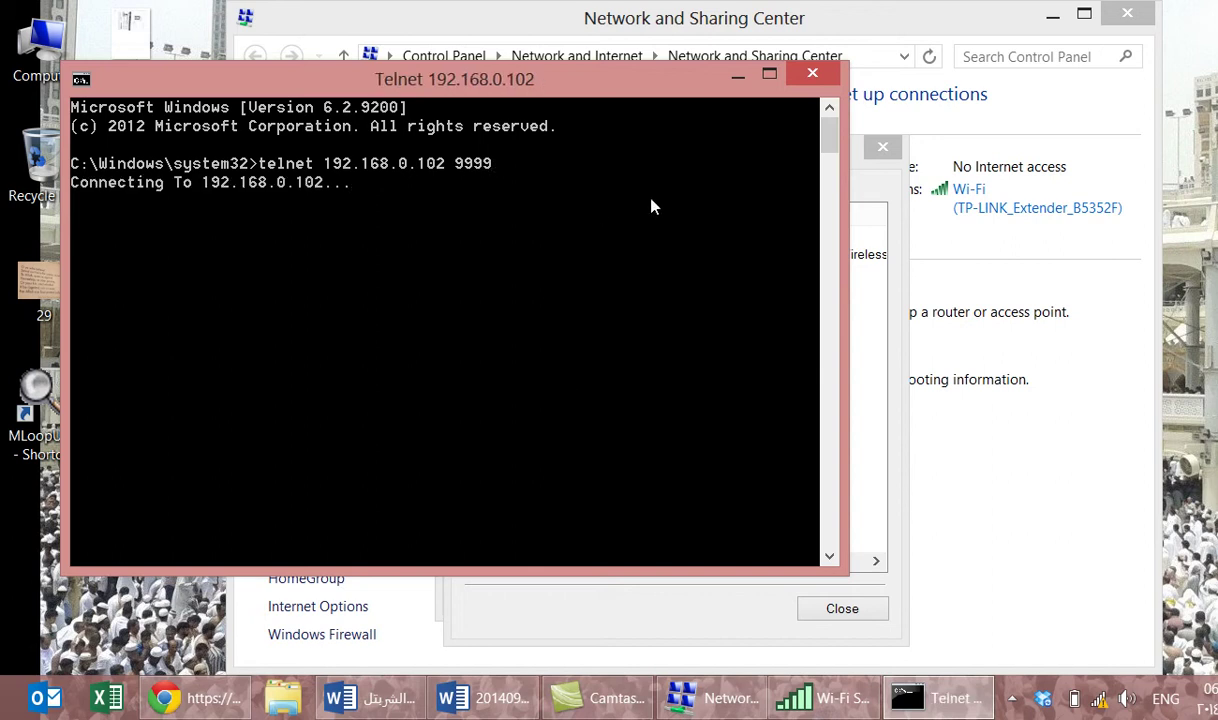
{"action": "left_click", "coordinate": [815, 84]}
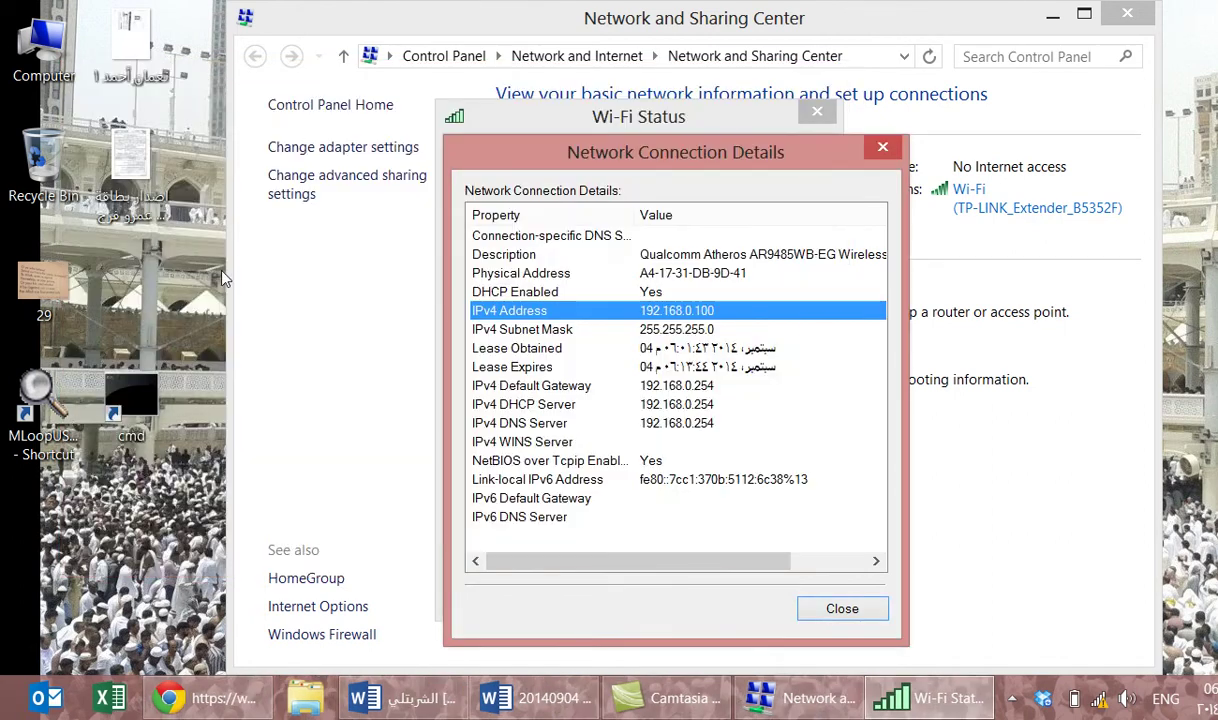
Connect to 192.168.0.101 on port 9999 again with telnet from a new Command Prompt, and close the session.
{"action": "double_click", "coordinate": [131, 405]}
{"action": "type", "text": "telnet "}
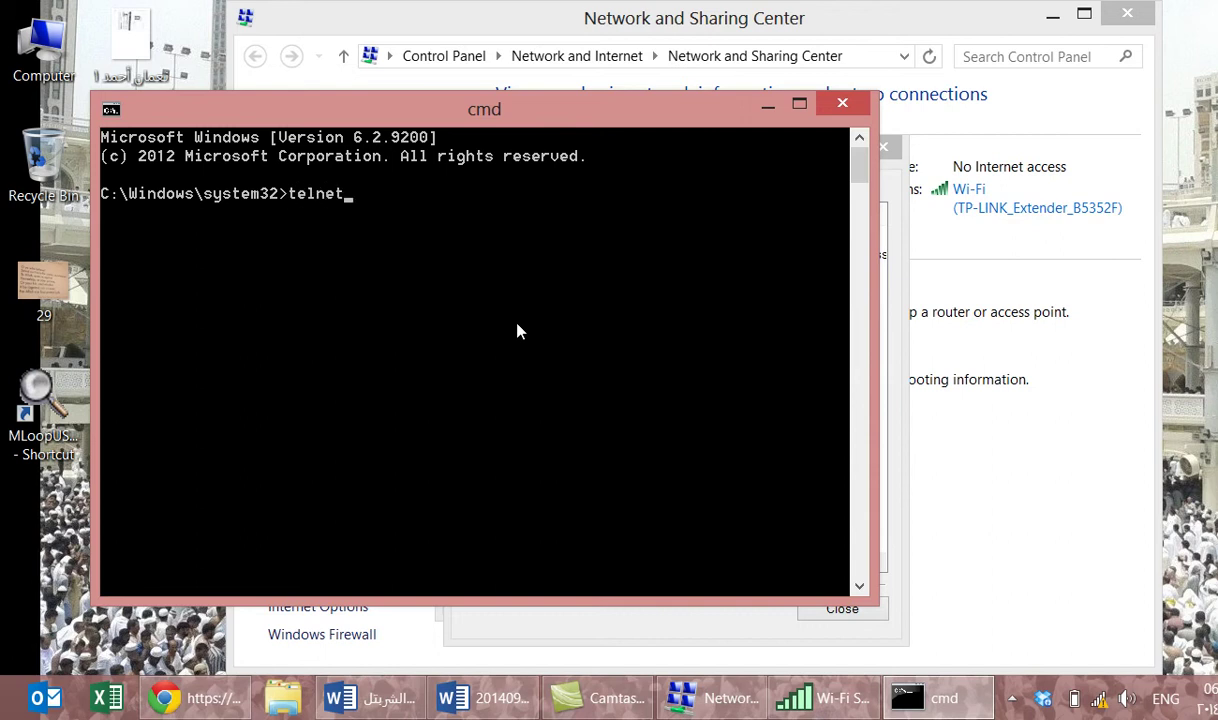
{"action": "type", "text": "192.168.1.10"}
{"action": "key", "text": "BackSpace"}
{"action": "key", "text": "BackSpace"}
{"action": "key", "text": "BackSpace"}
{"action": "key", "text": "BackSpace"}
{"action": "type", "text": "0.1"}
{"action": "type", "text": "01 9990"}
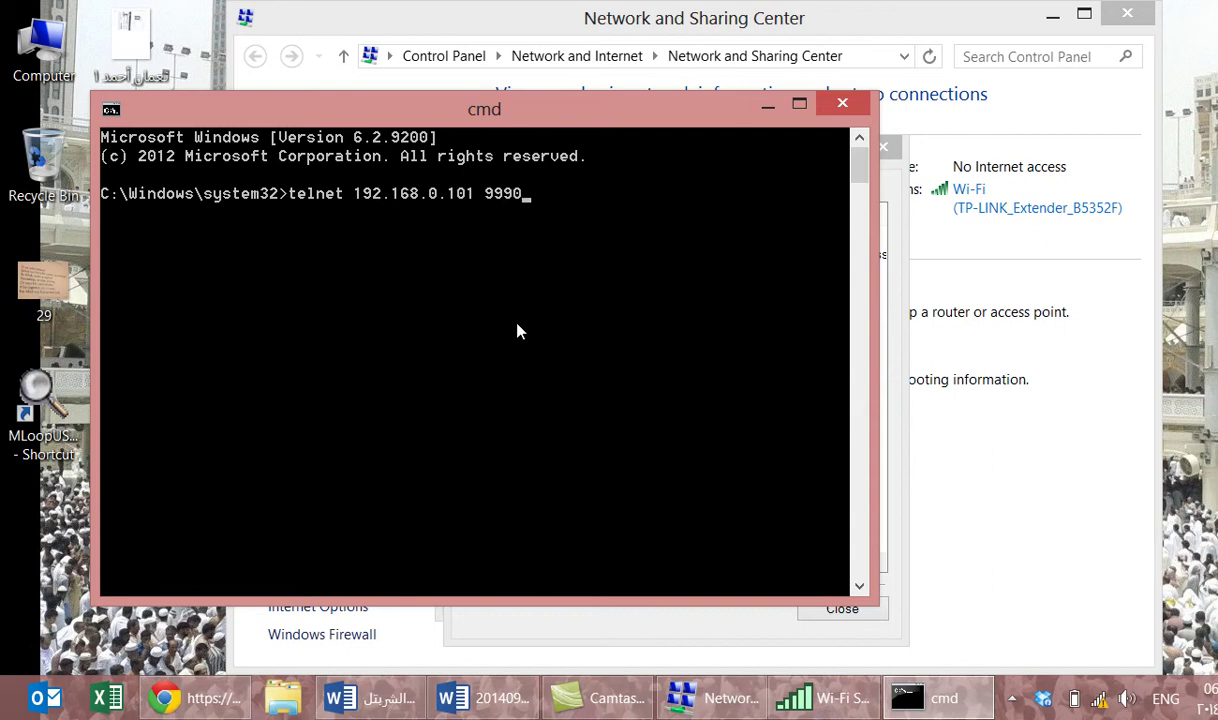
{"action": "key", "text": "BackSpace"}
{"action": "type", "text": "9"}
{"action": "key", "text": "Return"}
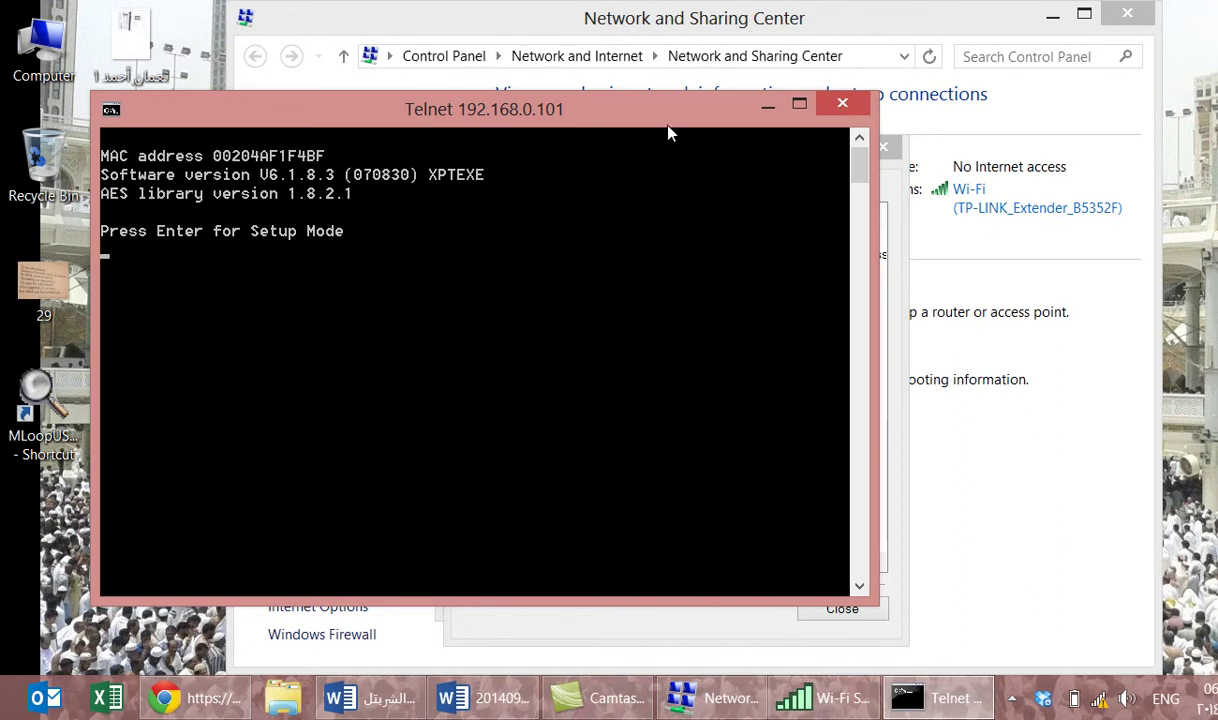
{"action": "left_click", "coordinate": [845, 107]}
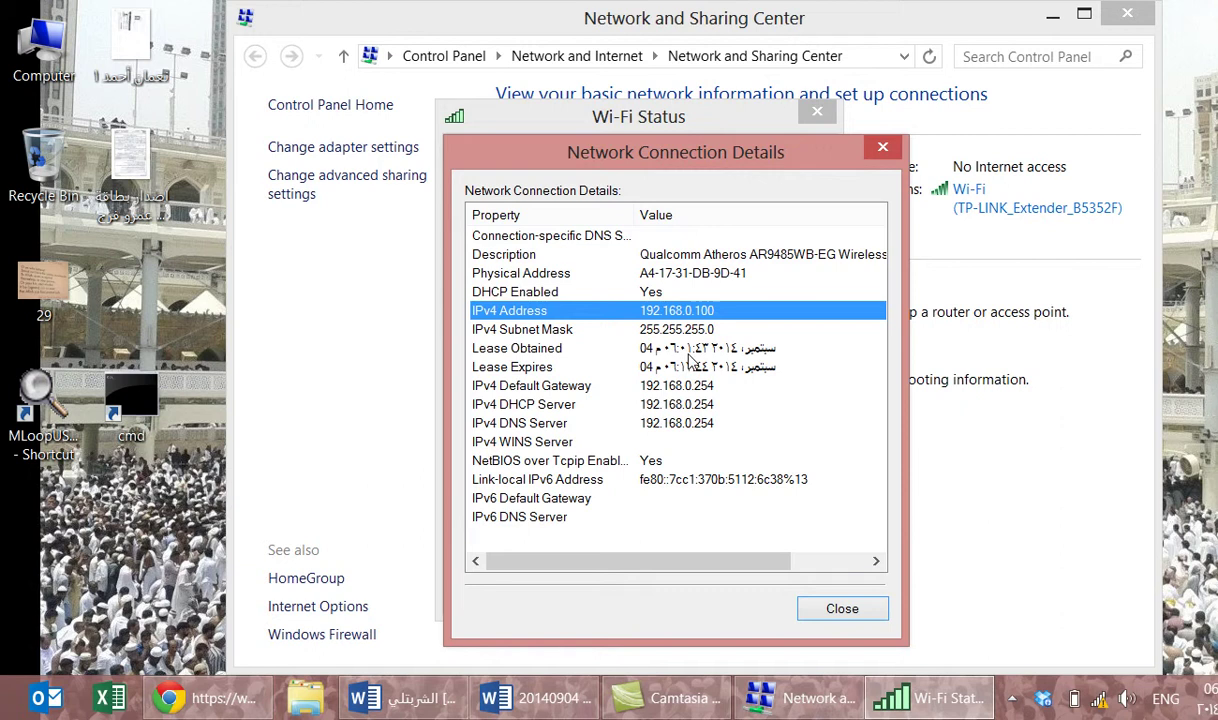
Highlight the IPv4 default gateway in the connection details, open 192.168.0.254 in Chrome, and return to the details.
{"action": "left_click", "coordinate": [668, 387]}
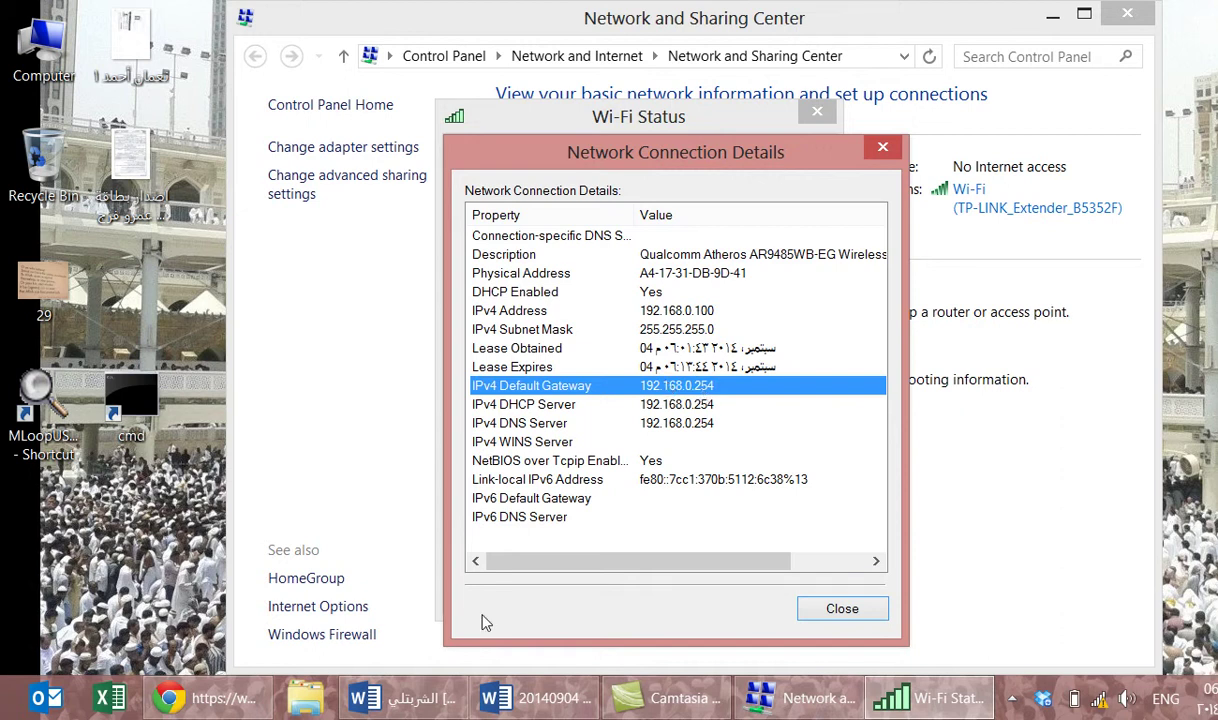
{"action": "left_click", "coordinate": [205, 697]}
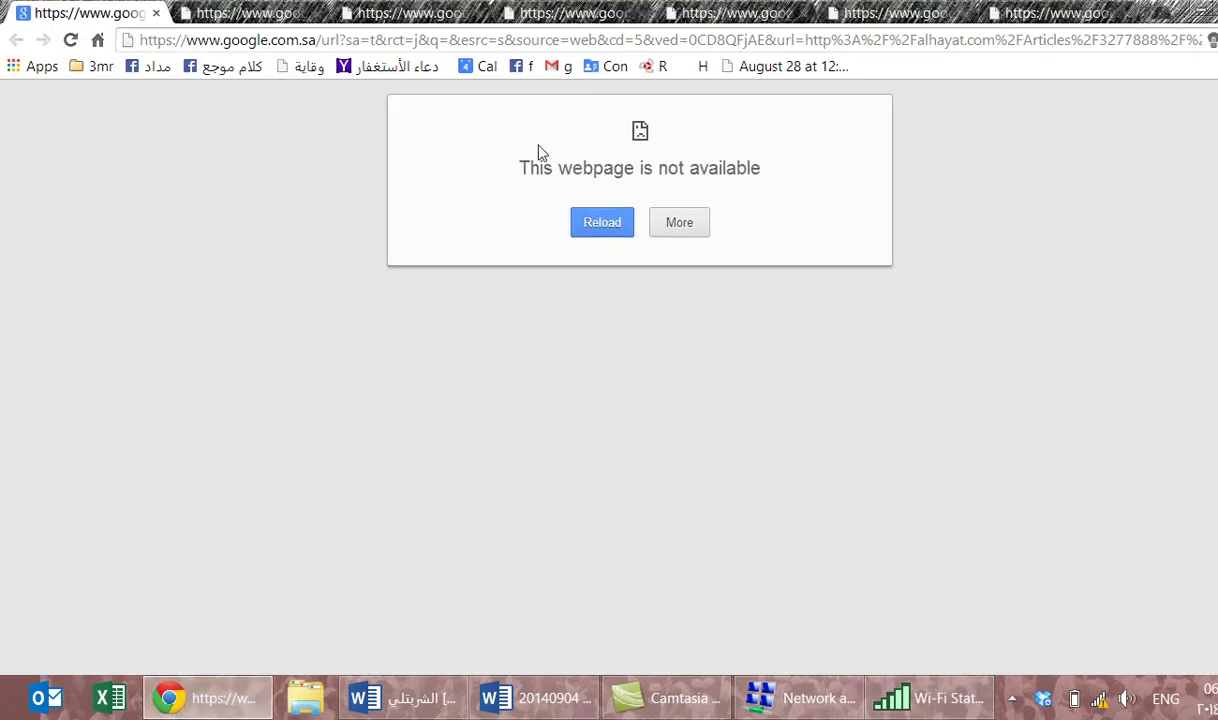
{"action": "left_click", "coordinate": [421, 41]}
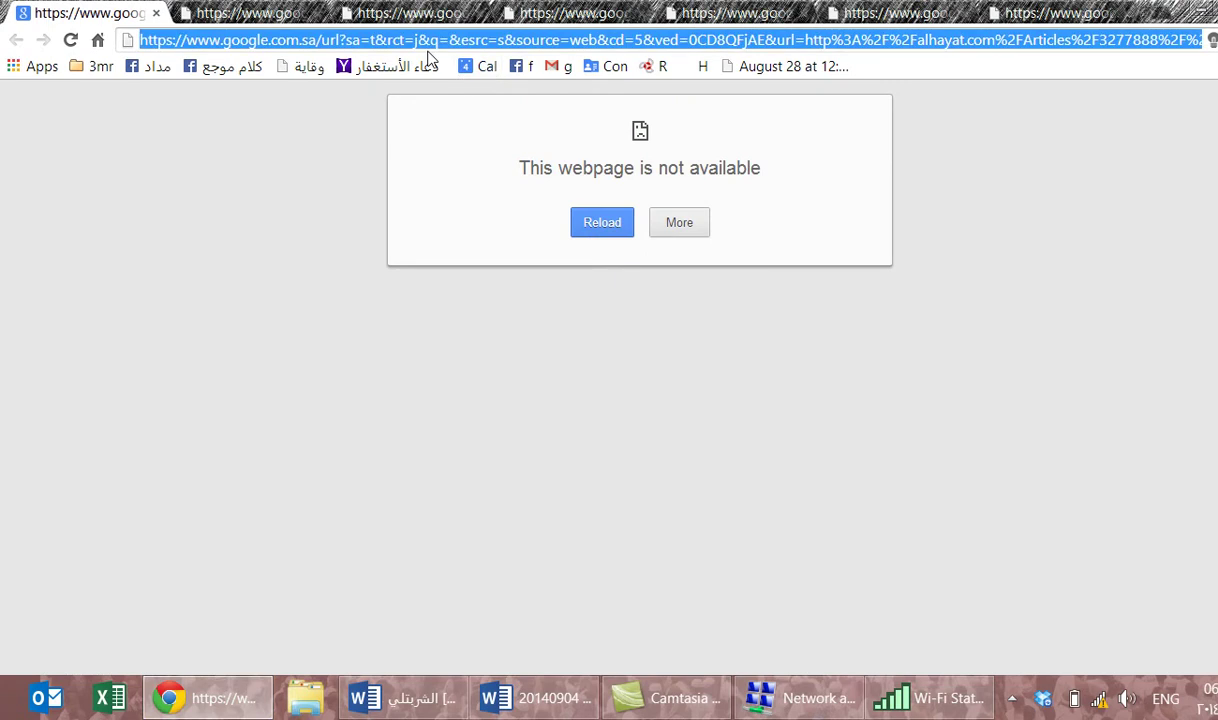
{"action": "type", "text": "192.16"}
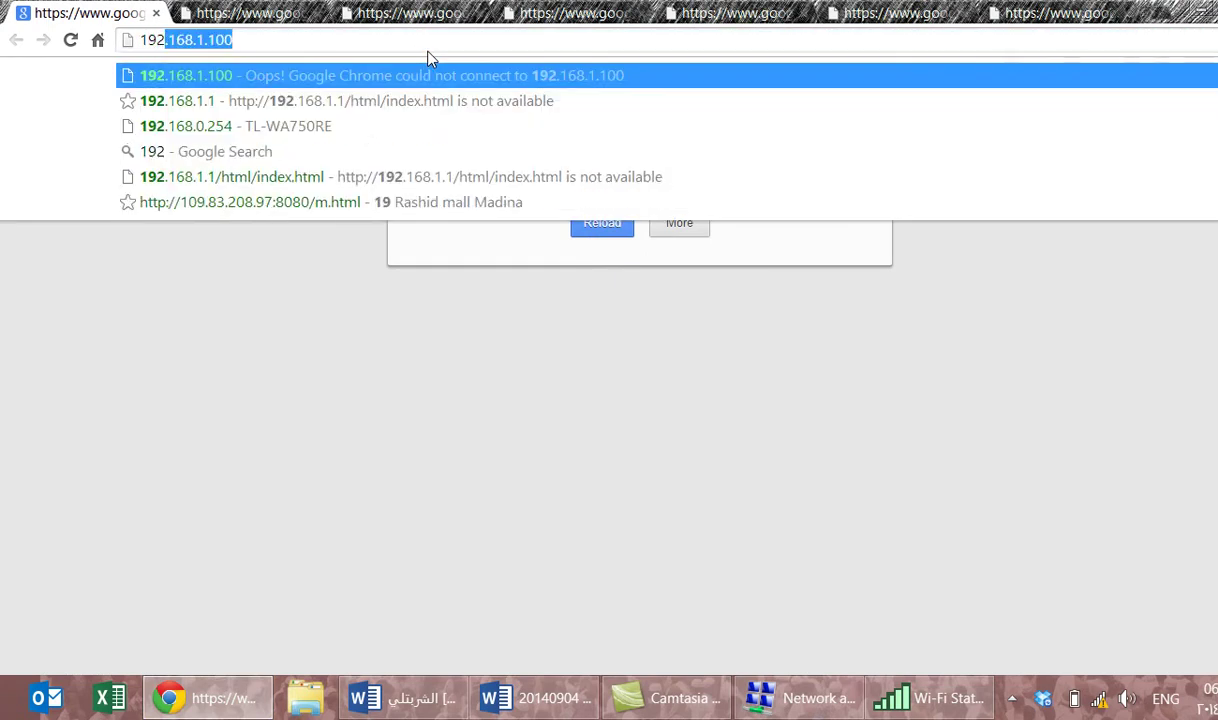
{"action": "type", "text": "8.0."}
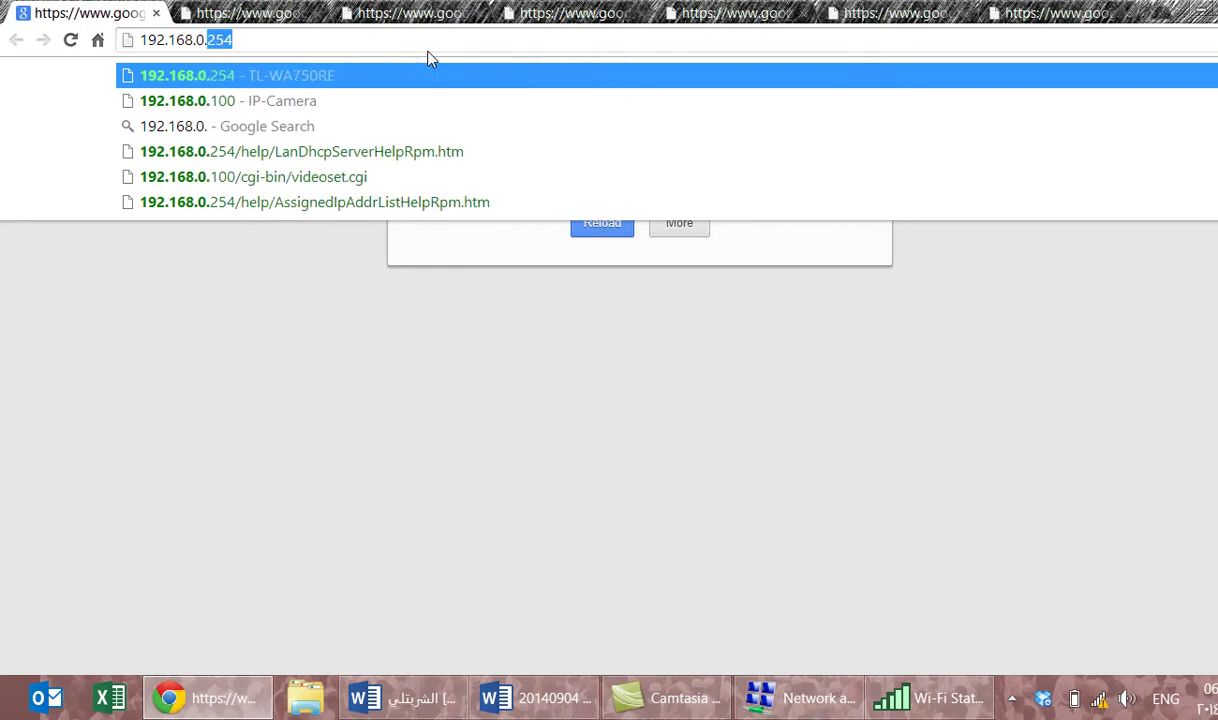
{"action": "key", "text": "Return"}
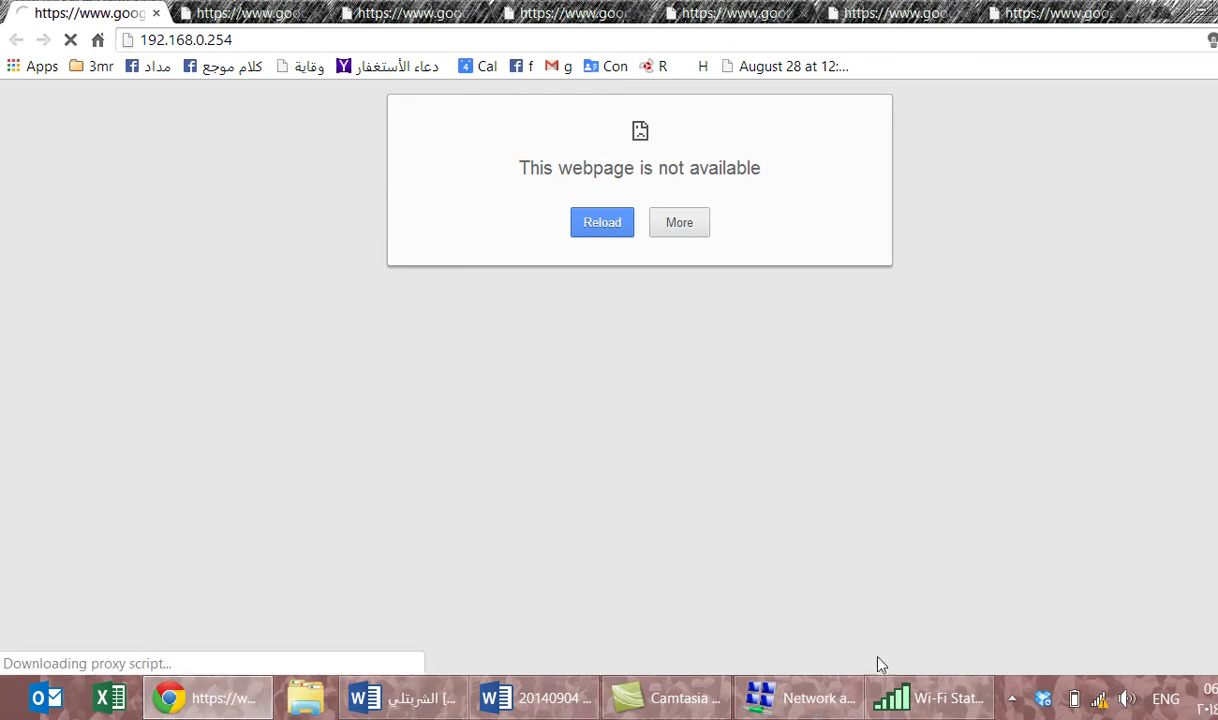
{"action": "left_click", "coordinate": [910, 700]}
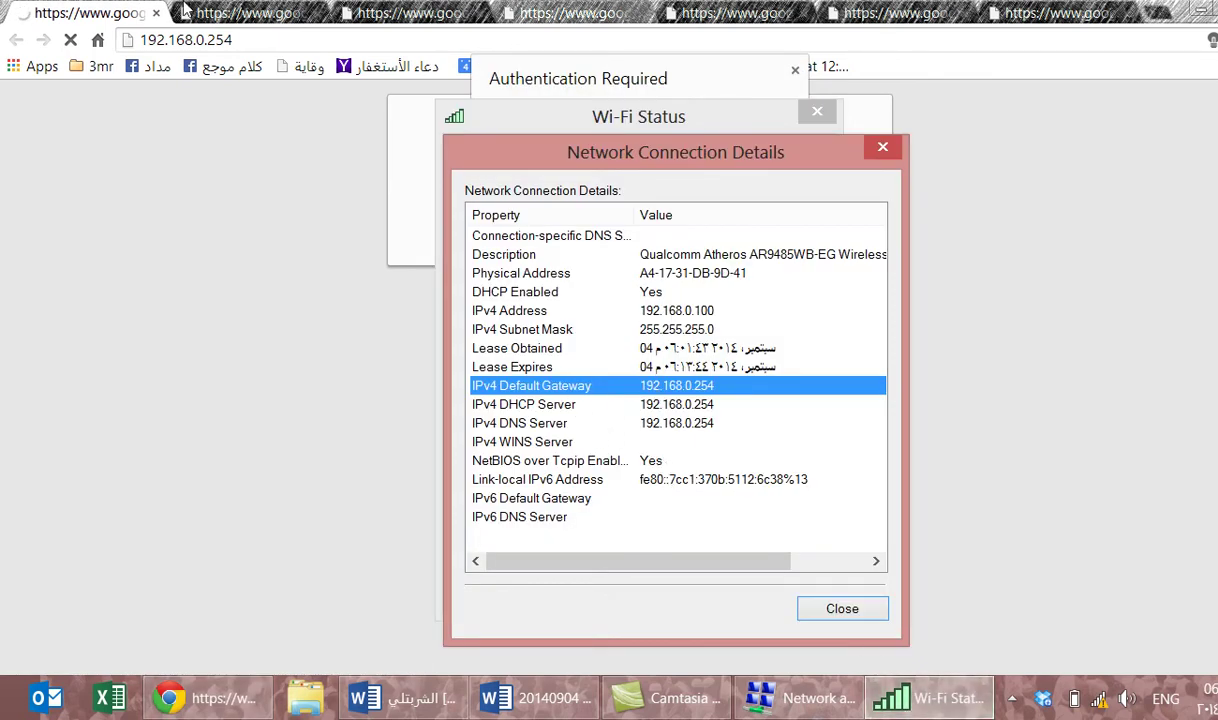
Log in to the range extender with the prefilled credentials and open its DHCP client list.
{"action": "left_click", "coordinate": [407, 188]}
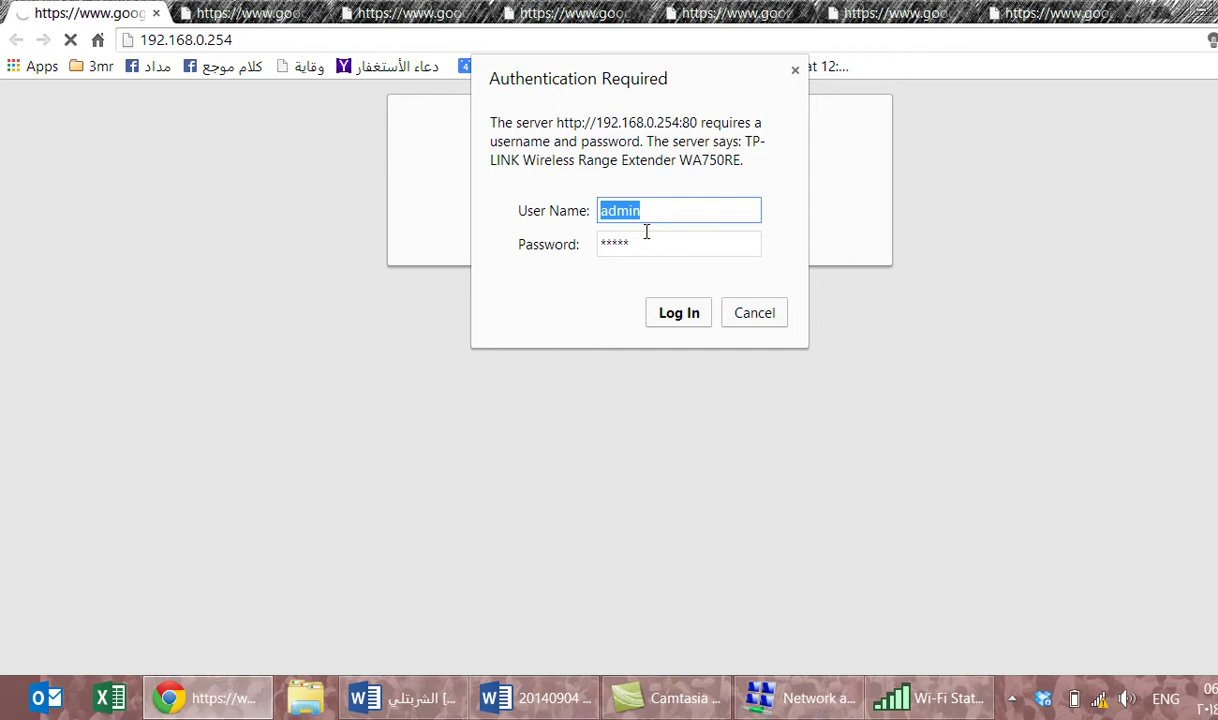
{"action": "left_click", "coordinate": [676, 312]}
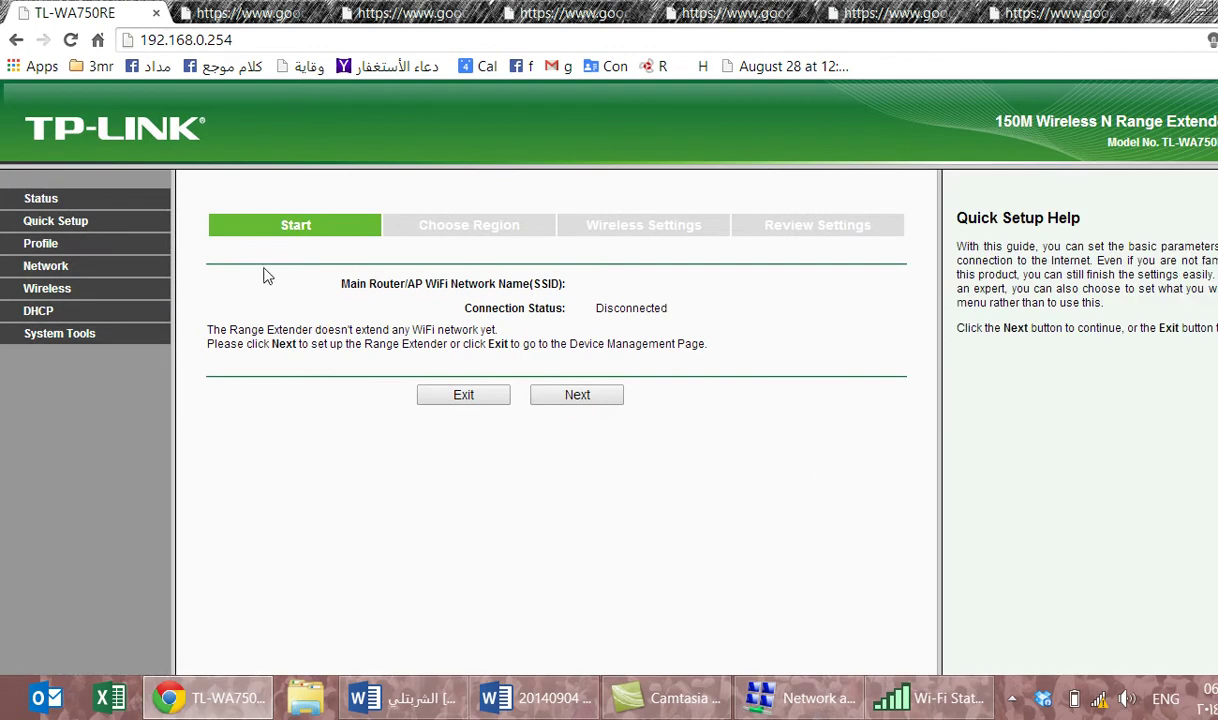
{"action": "left_click", "coordinate": [55, 289]}
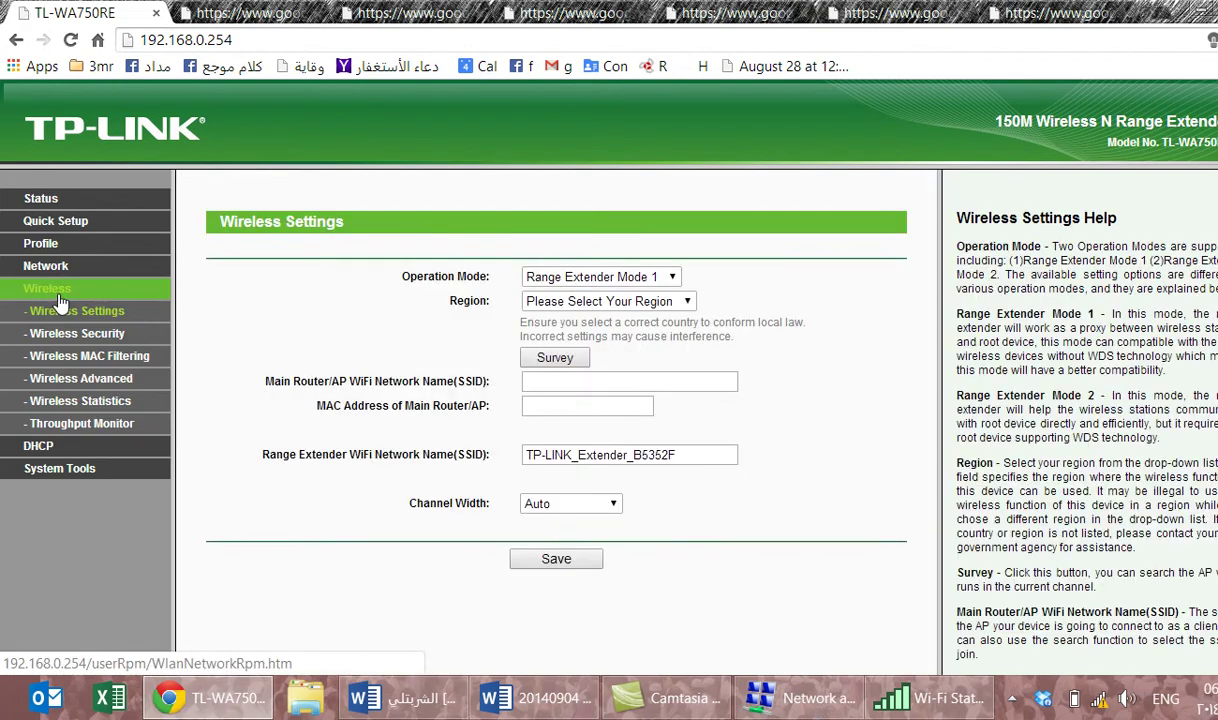
{"action": "left_click", "coordinate": [46, 448]}
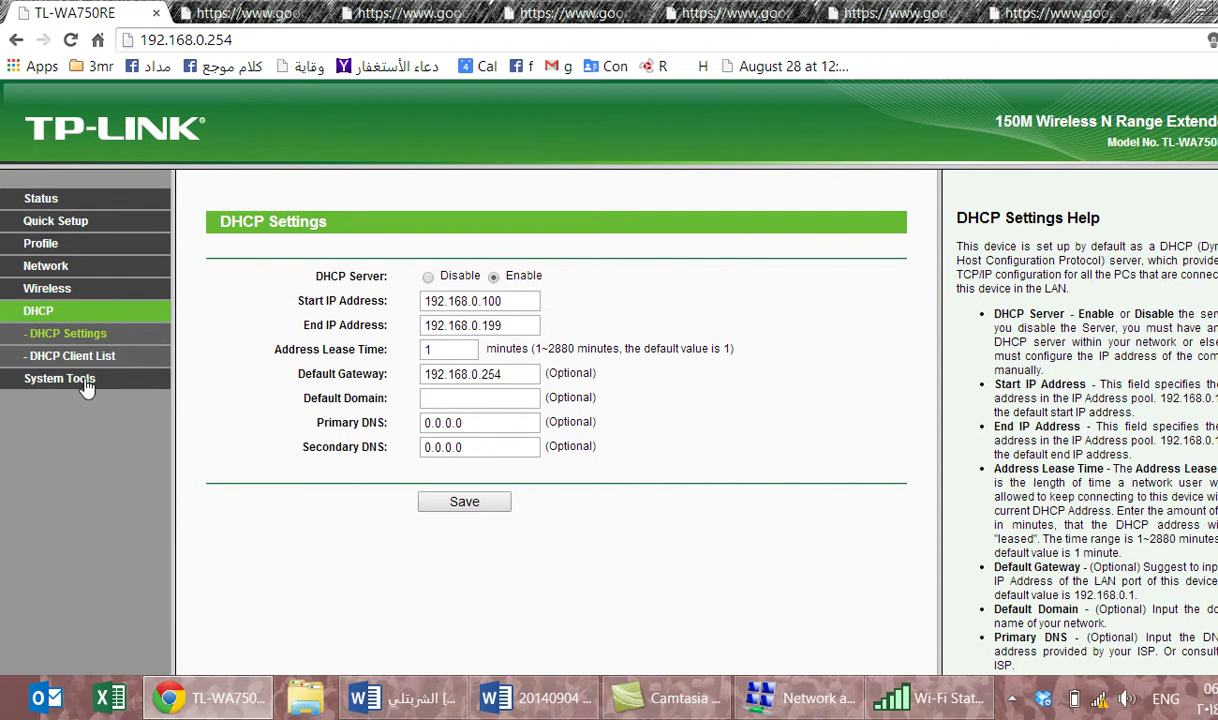
{"action": "left_click", "coordinate": [102, 357]}
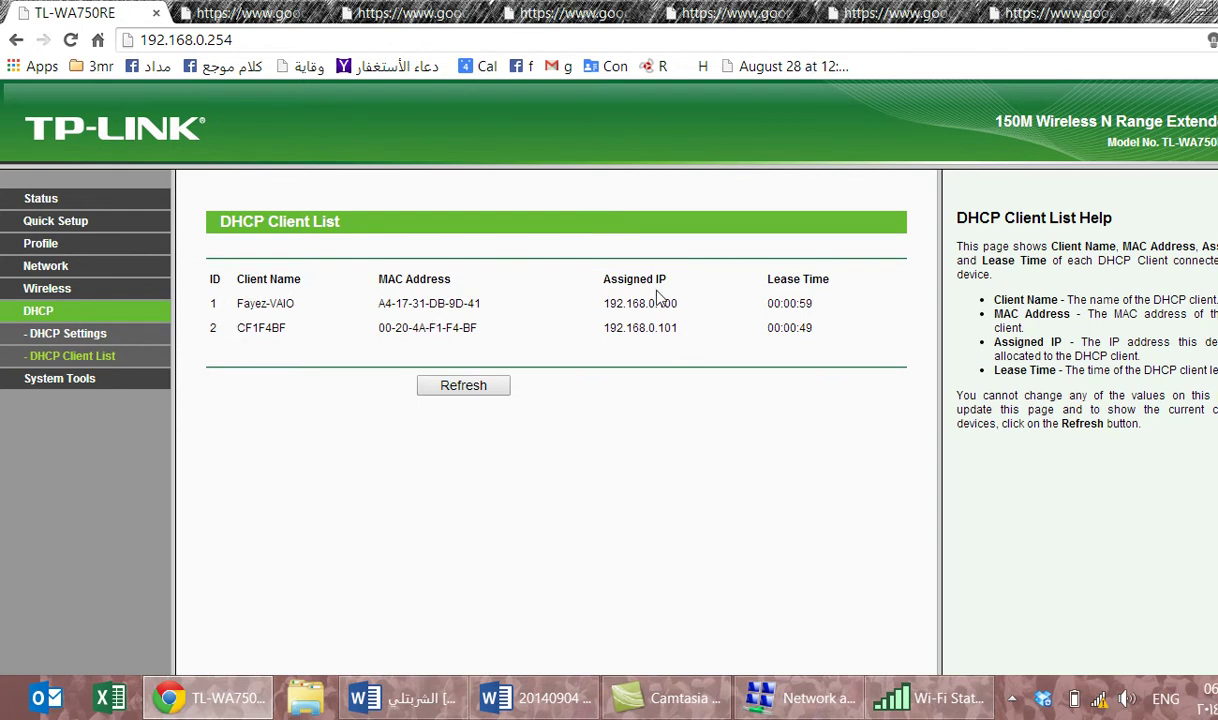
Examine the DHCP client list, matching the client names, especially the second device, with their assigned IP addresses.
{"action": "double_click", "coordinate": [618, 304]}
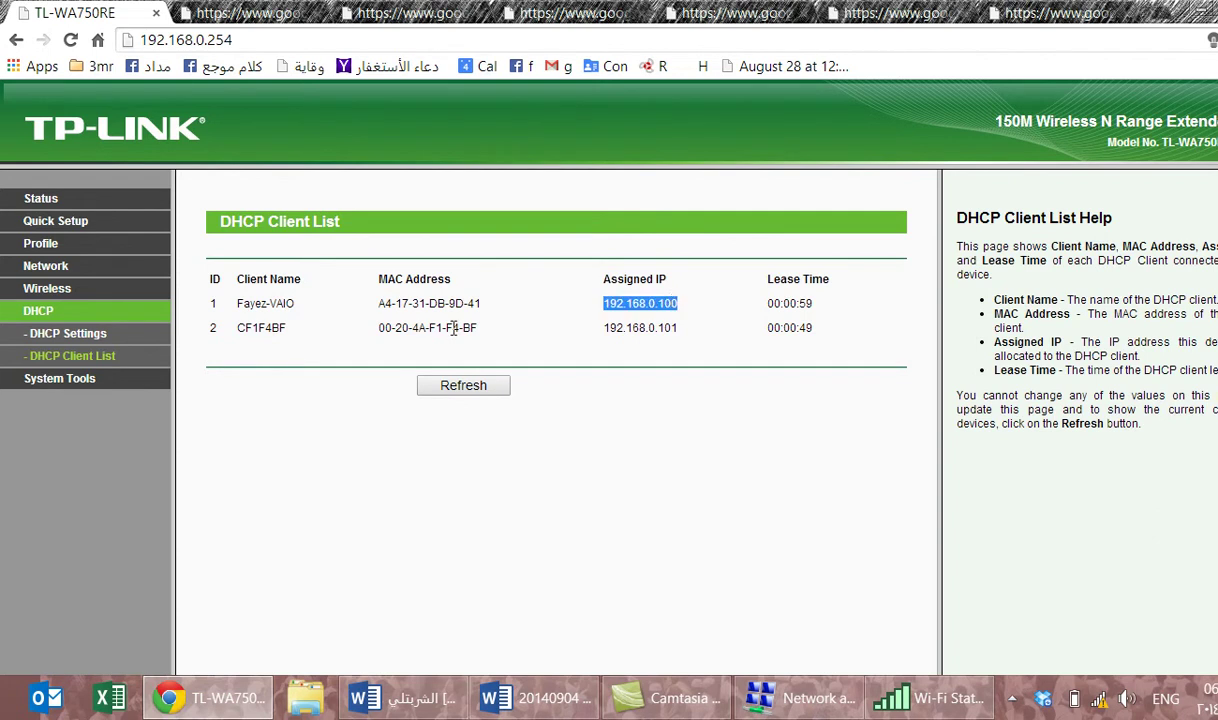
{"action": "double_click", "coordinate": [247, 329]}
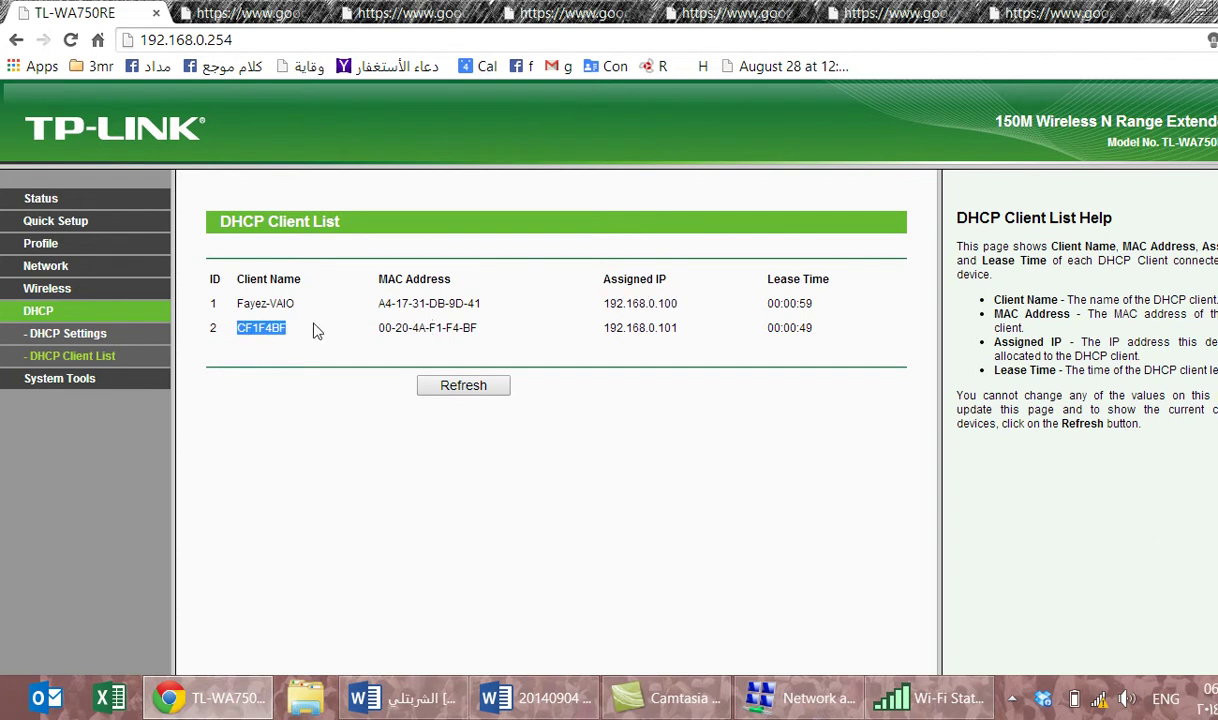
{"action": "double_click", "coordinate": [634, 327]}
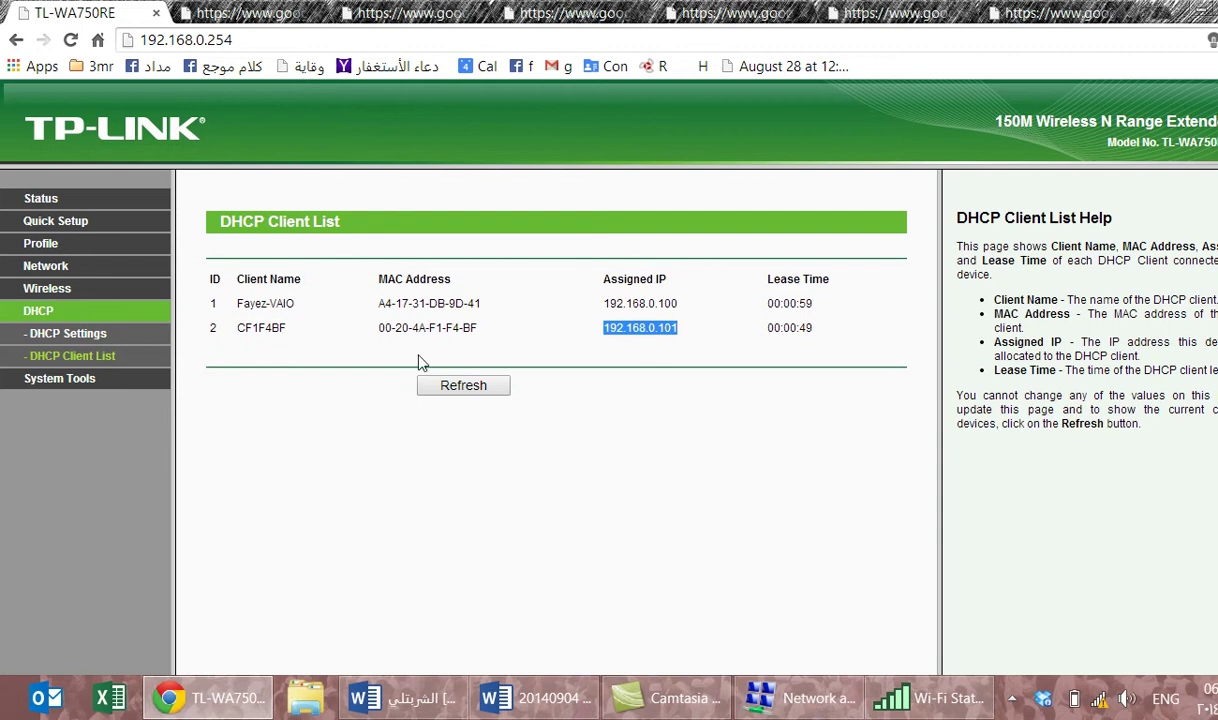
{"action": "double_click", "coordinate": [259, 329]}
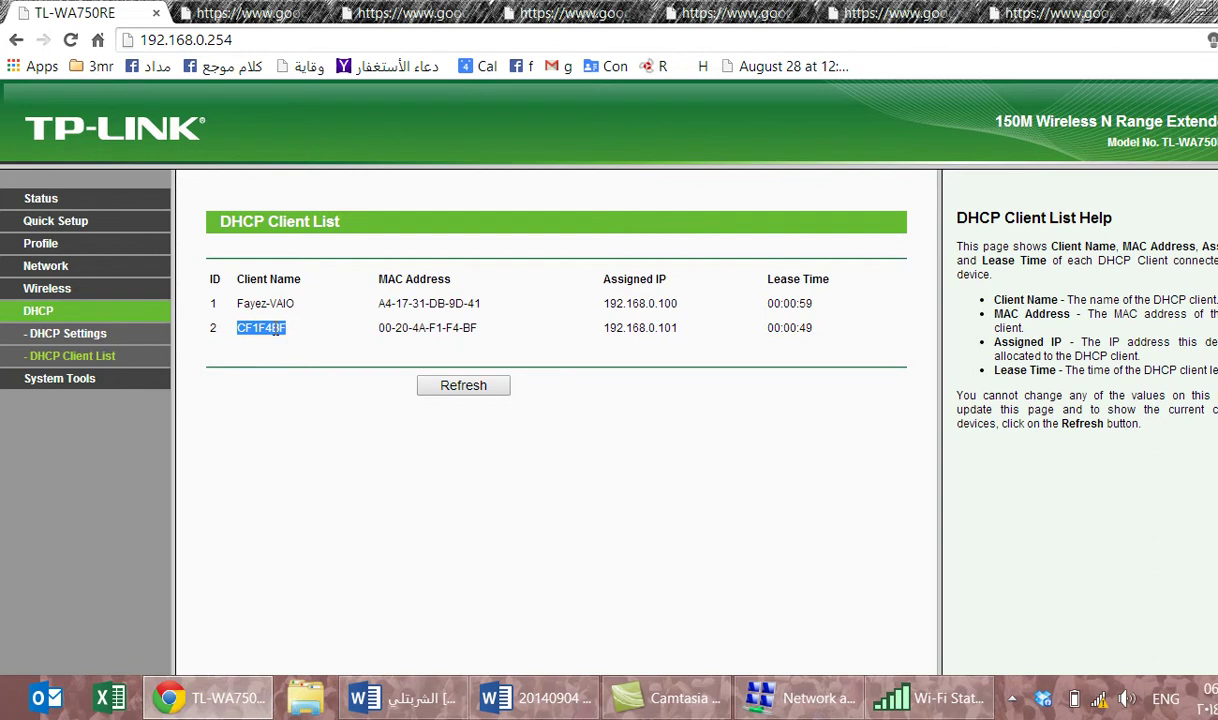
{"action": "left_click", "coordinate": [269, 325]}
{"action": "double_click", "coordinate": [674, 325]}
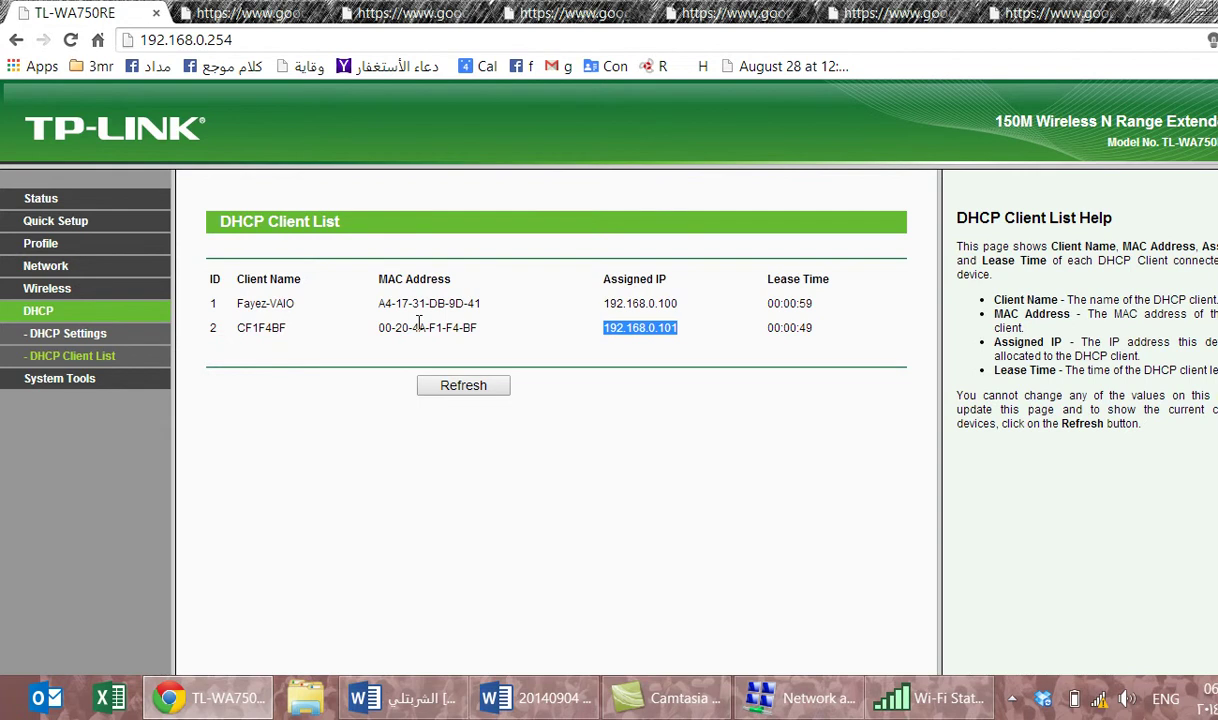
{"action": "double_click", "coordinate": [249, 321]}
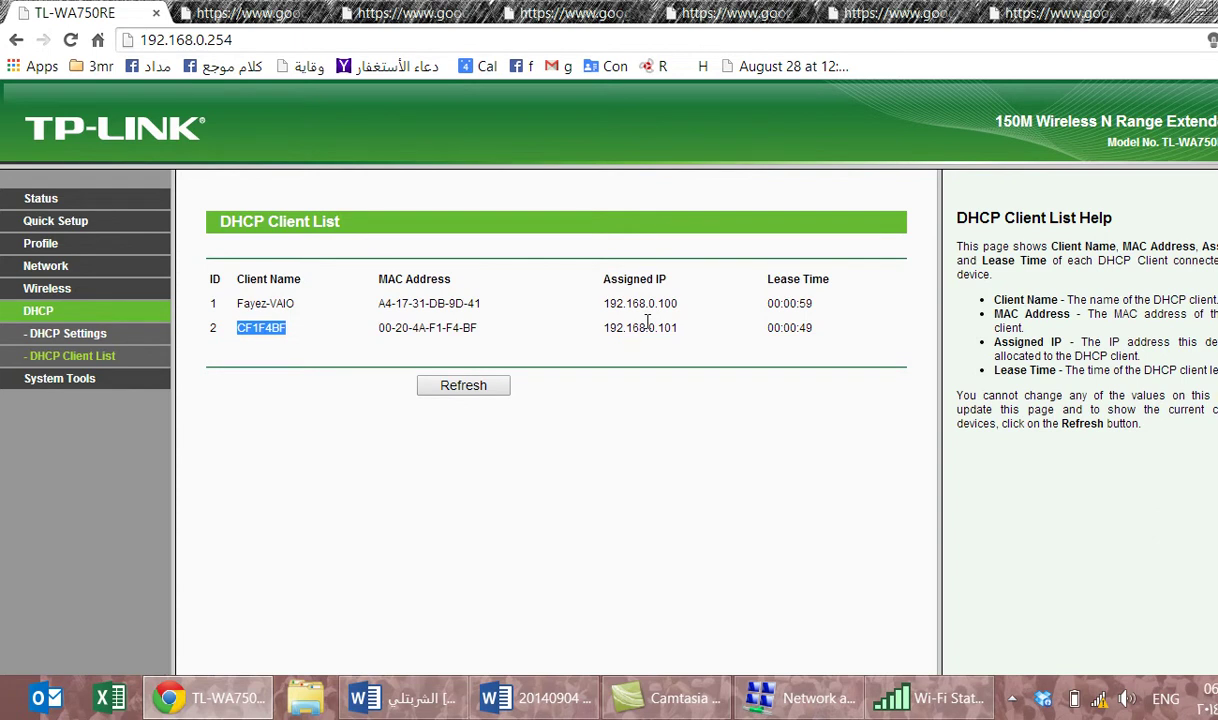
{"action": "left_click", "coordinate": [315, 333]}
{"action": "left_click_drag", "start_coordinate": [601, 328], "coordinate": [689, 330]}
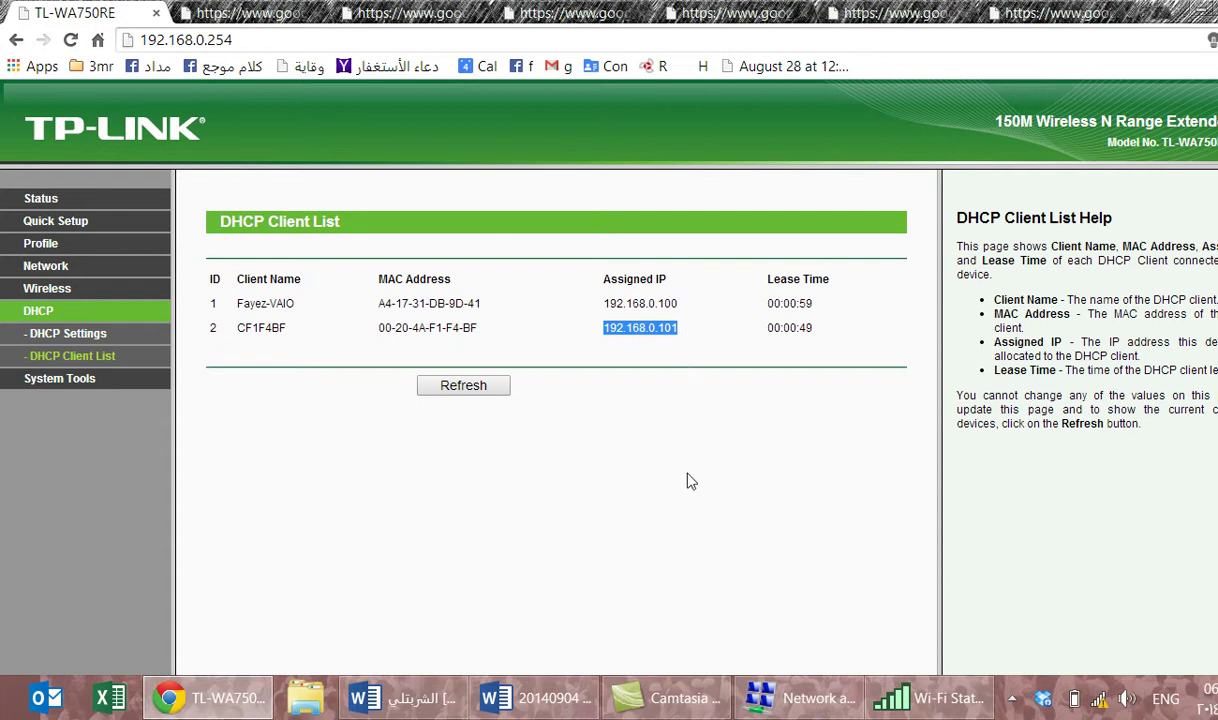
Close the extender page and put Chrome away, then close the connection details, Wi-Fi status and Network and Sharing Center.
{"action": "left_click", "coordinate": [156, 13]}
{"action": "left_click", "coordinate": [1209, 8]}
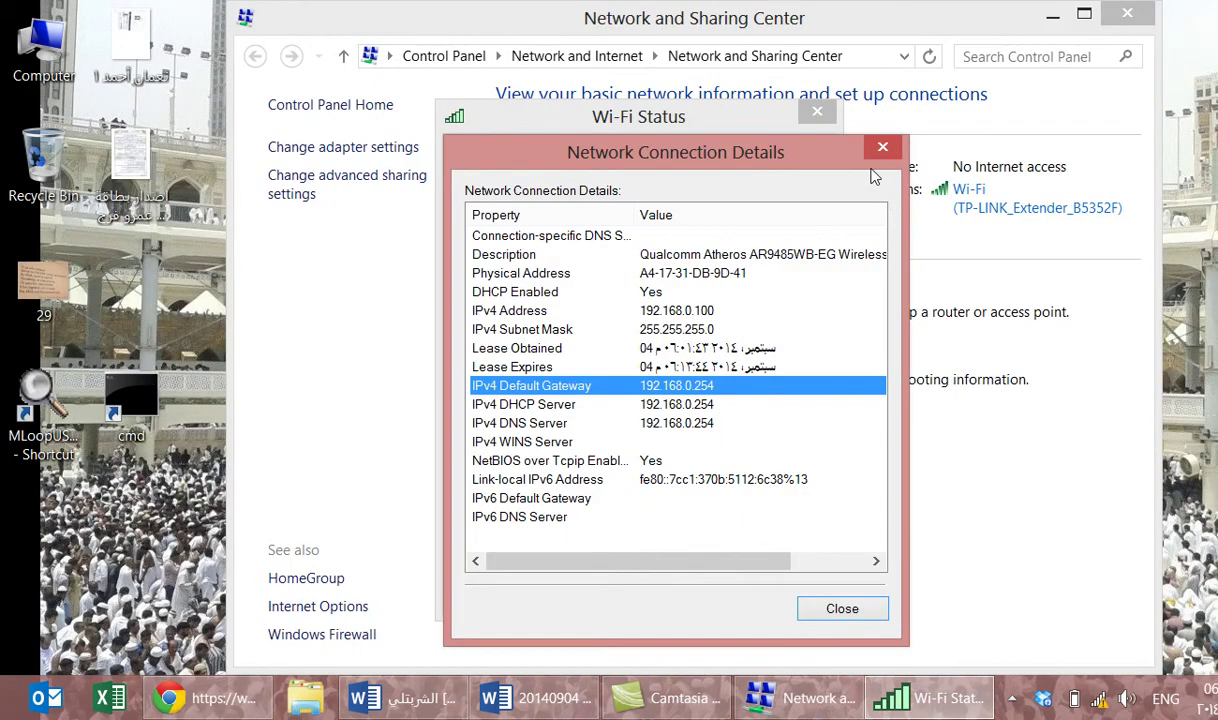
{"action": "left_click", "coordinate": [876, 155]}
{"action": "key", "text": "Escape"}
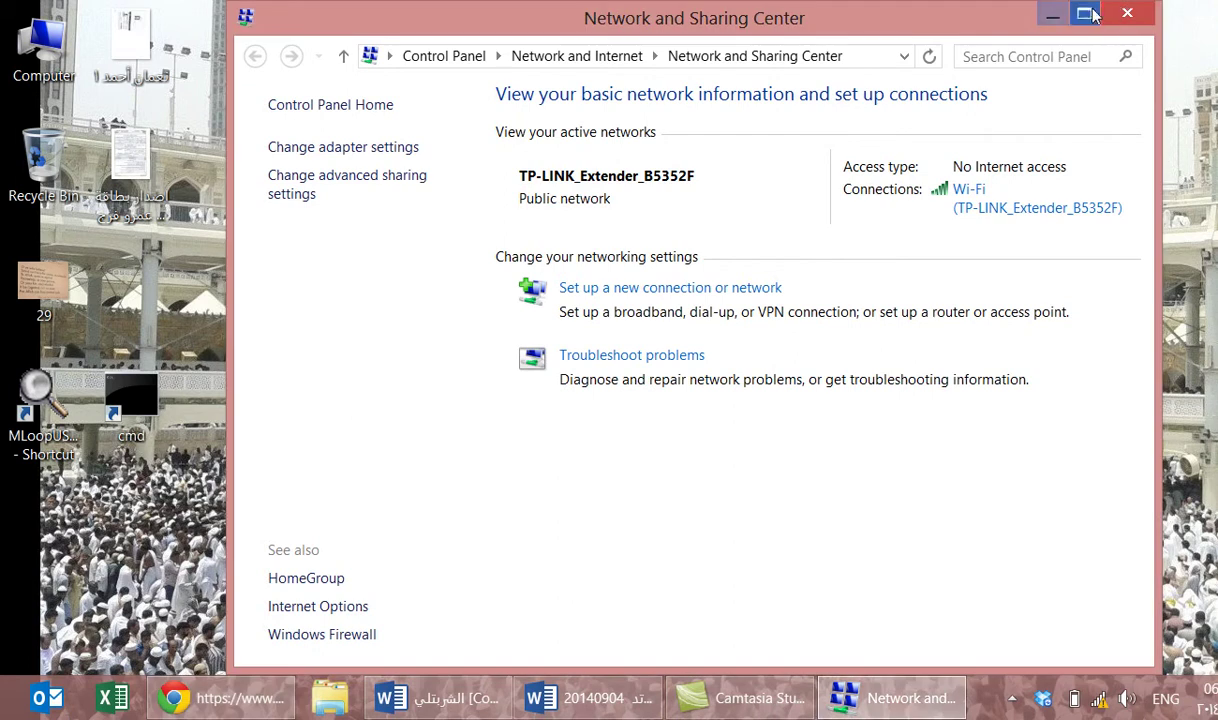
{"action": "left_click", "coordinate": [1124, 15]}
Connect to 192.168.0.101 on port 9999 with telnet from a new Command Prompt and enter Setup Mode.
{"action": "double_click", "coordinate": [131, 396]}
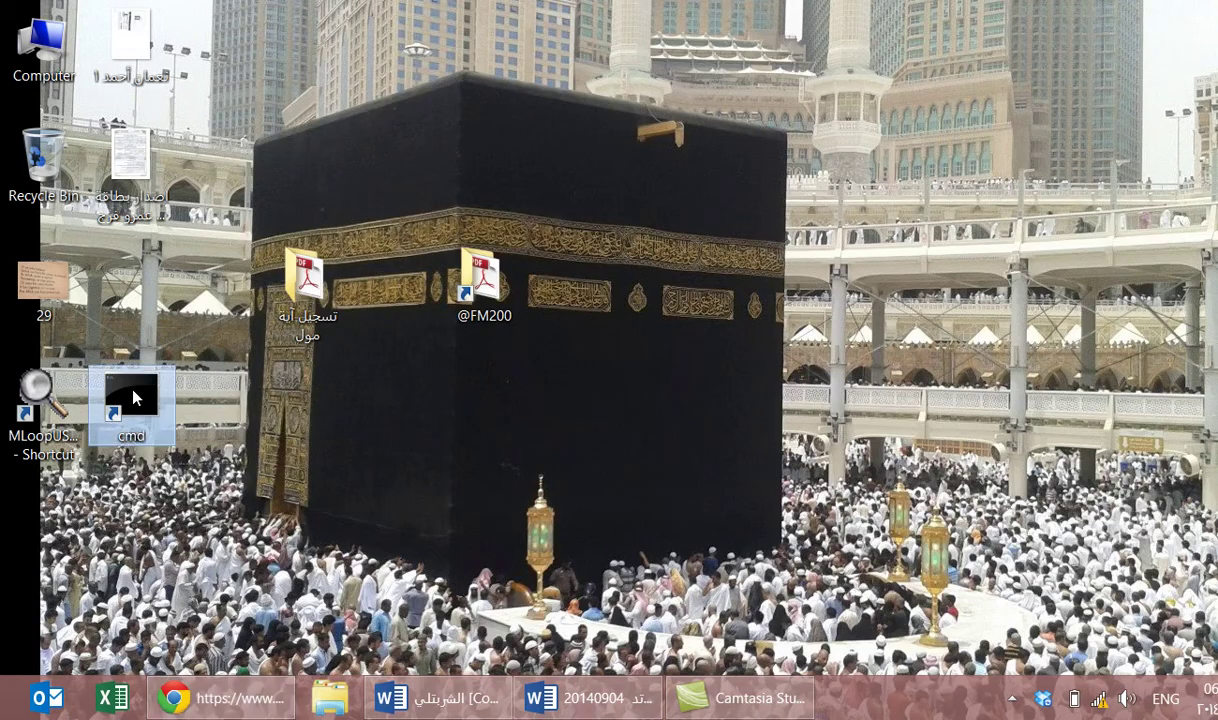
{"action": "type", "text": "tel"}
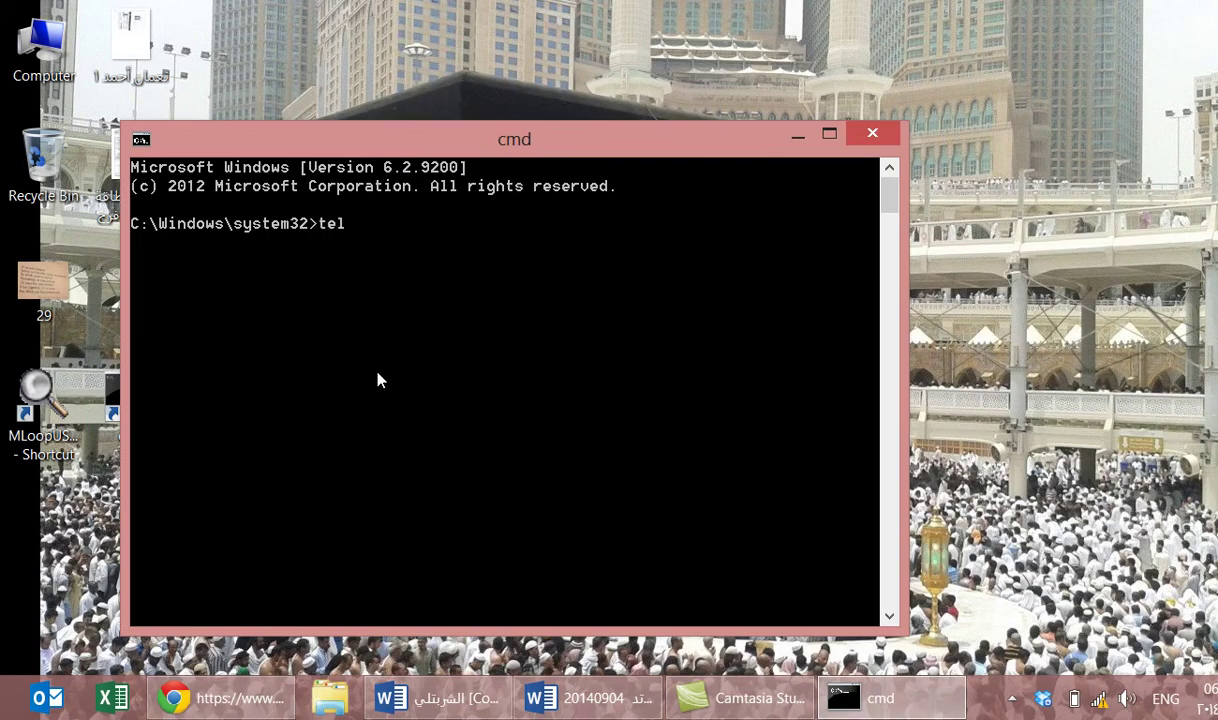
{"action": "type", "text": "net 192.168.0.101"}
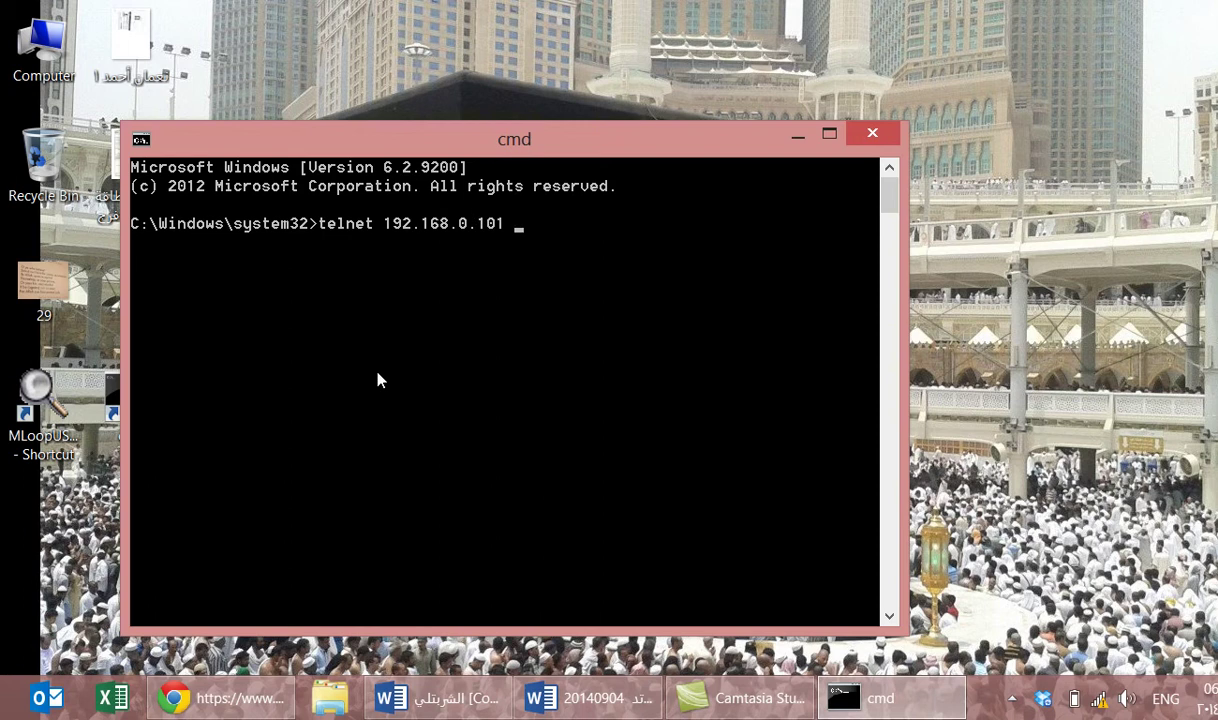
{"action": "type", "text": " 9999"}
{"action": "key", "text": "Return"}
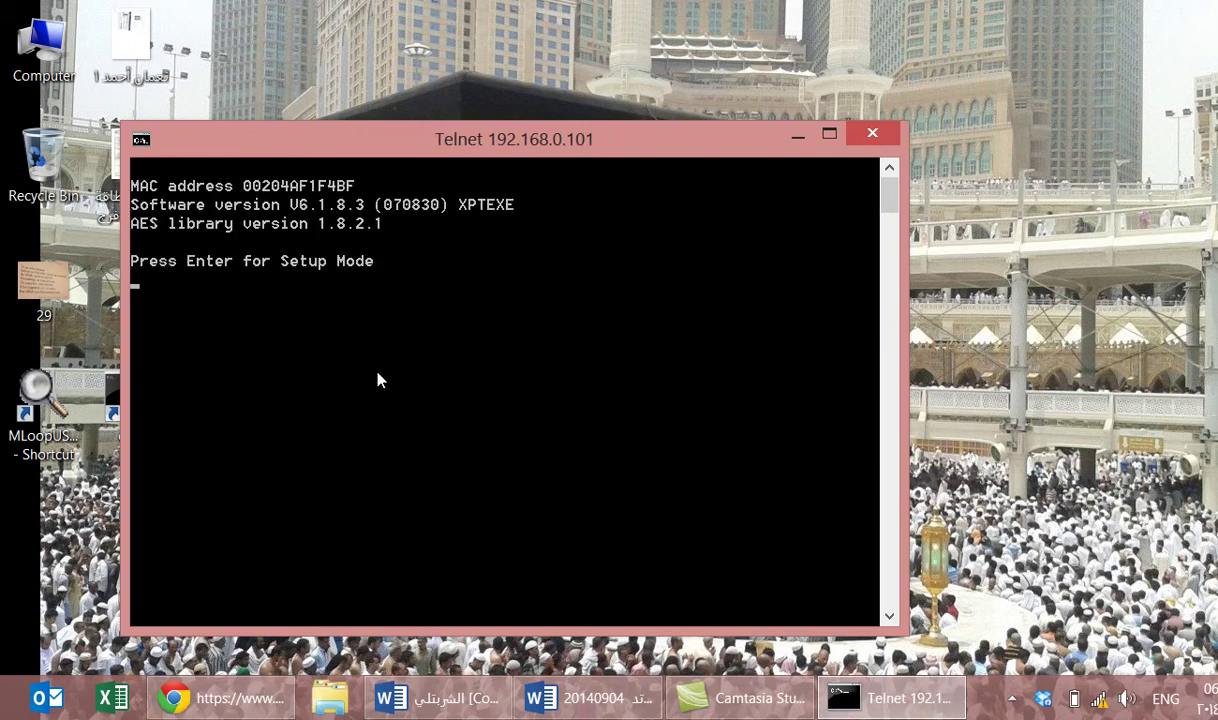
{"action": "key", "text": "Return"}
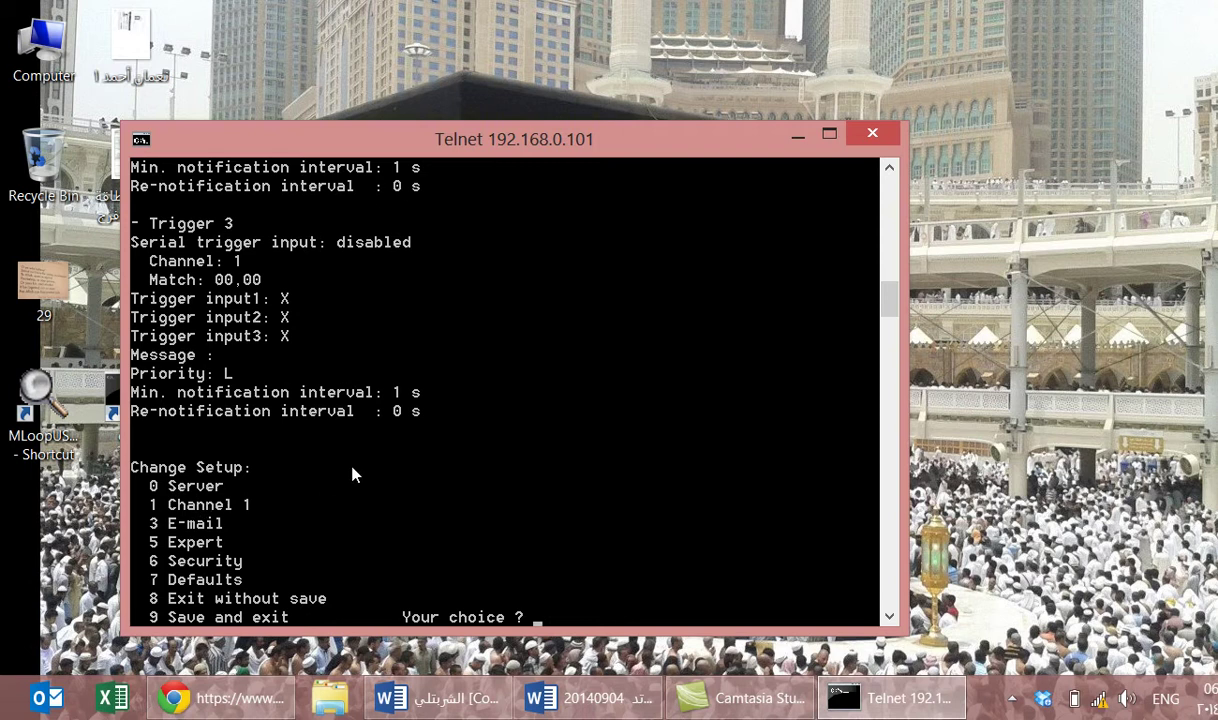
In the Server setup, set the IP address to 10.228.86.235 and accept the default N for the gateway address.
{"action": "type", "text": "0"}
{"action": "key", "text": "Return"}
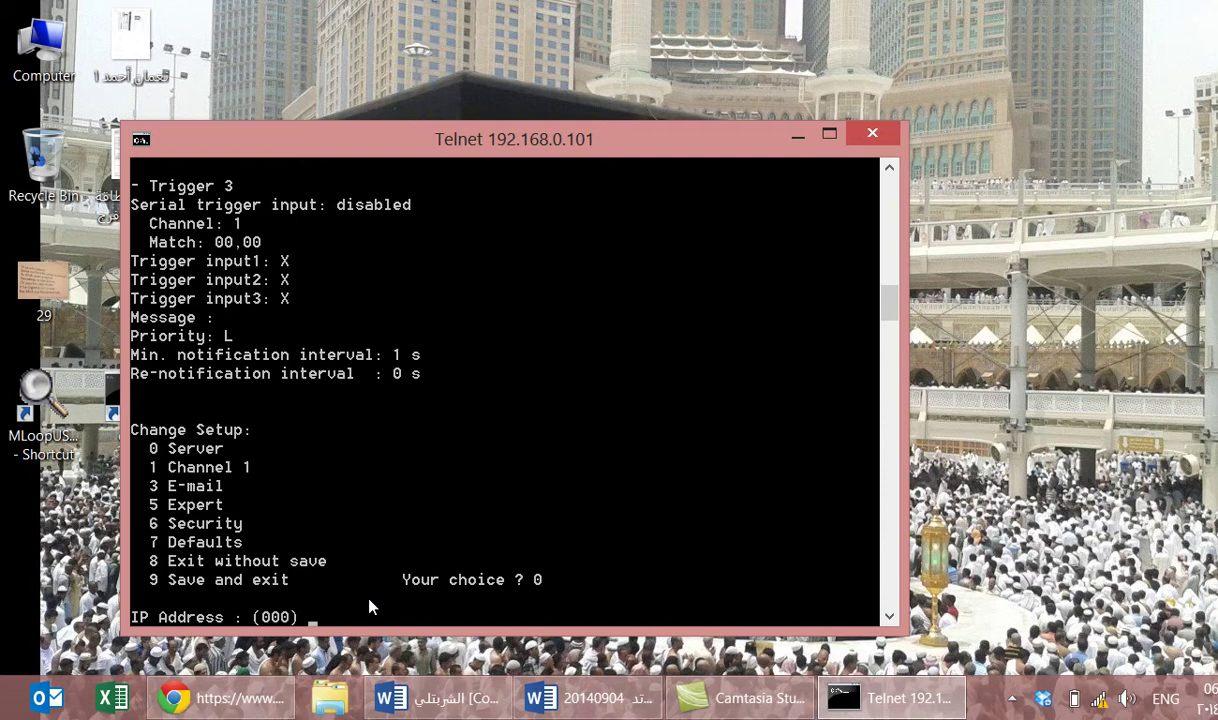
{"action": "type", "text": "10.(000) 228.(000"}
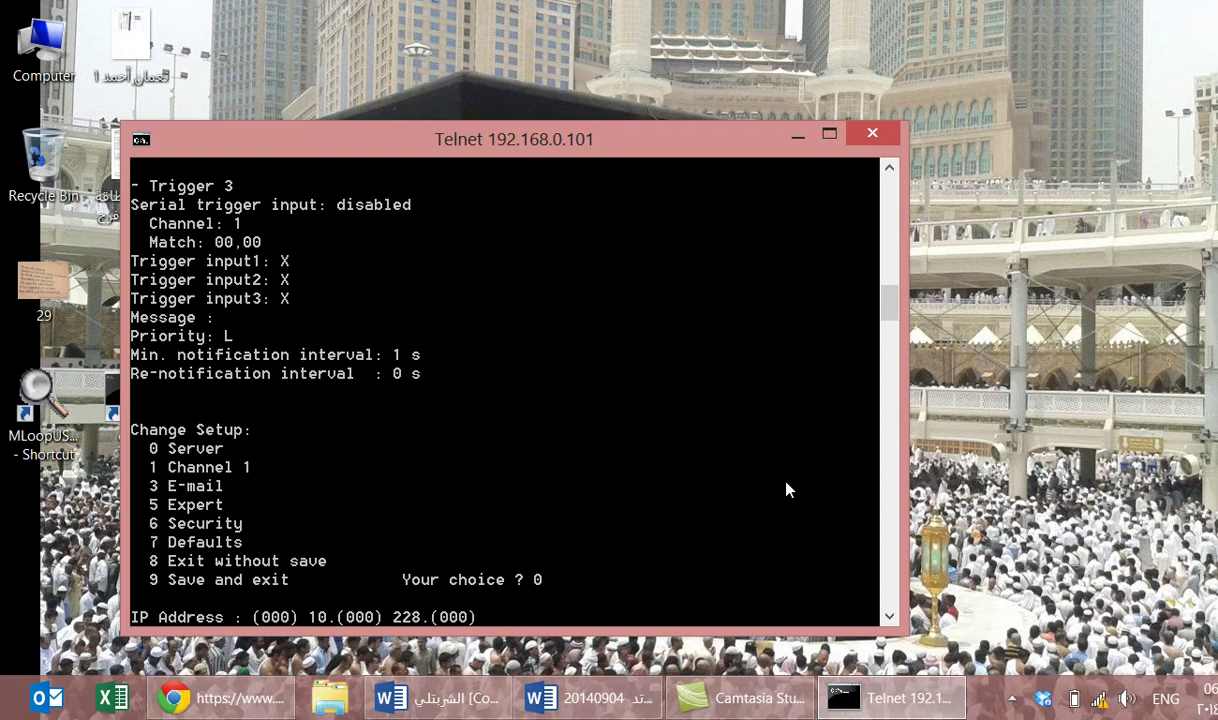
{"action": "type", "text": "86"}
{"action": "key", "text": "Return"}
{"action": "type", "text": "235"}
{"action": "key", "text": "Return"}
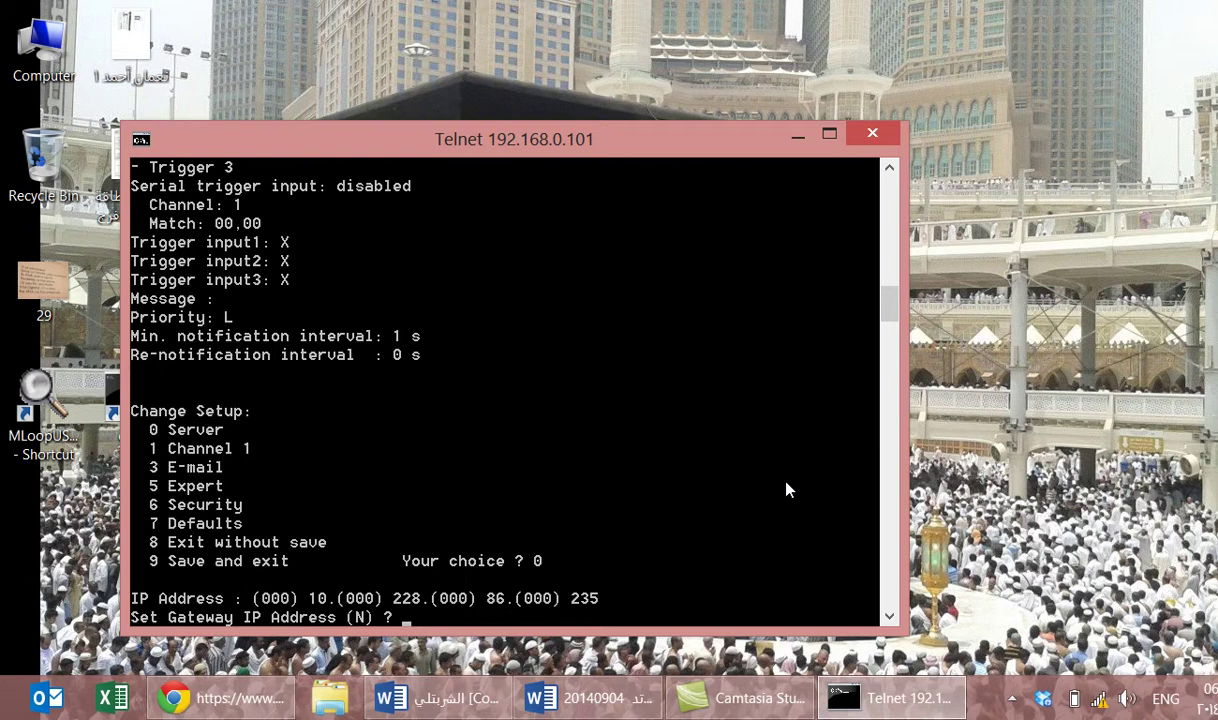
{"action": "key", "text": "Return"}
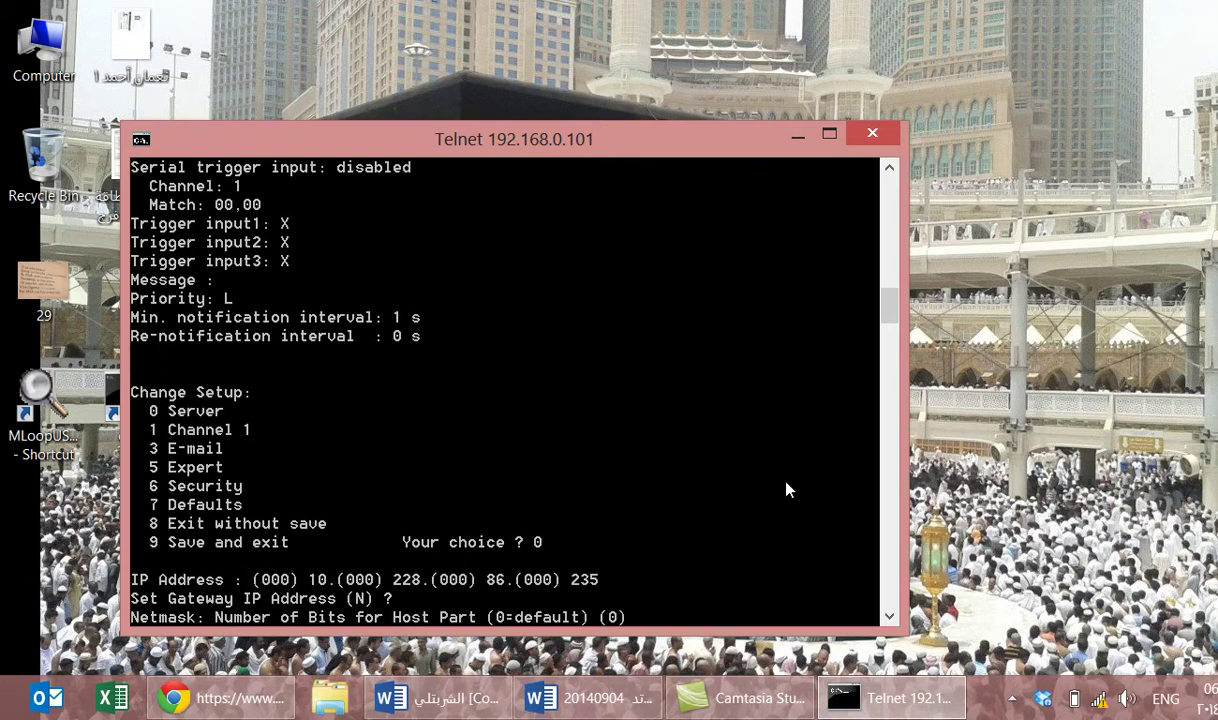